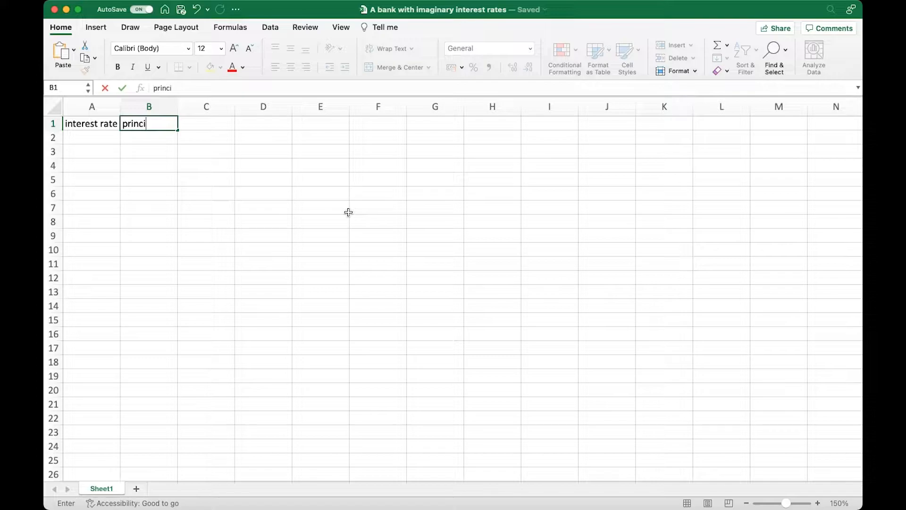
- Finish the principal heading in B1, then enter a principal of 100 in B2 and an interest rate of 100% in A2
key("Return")
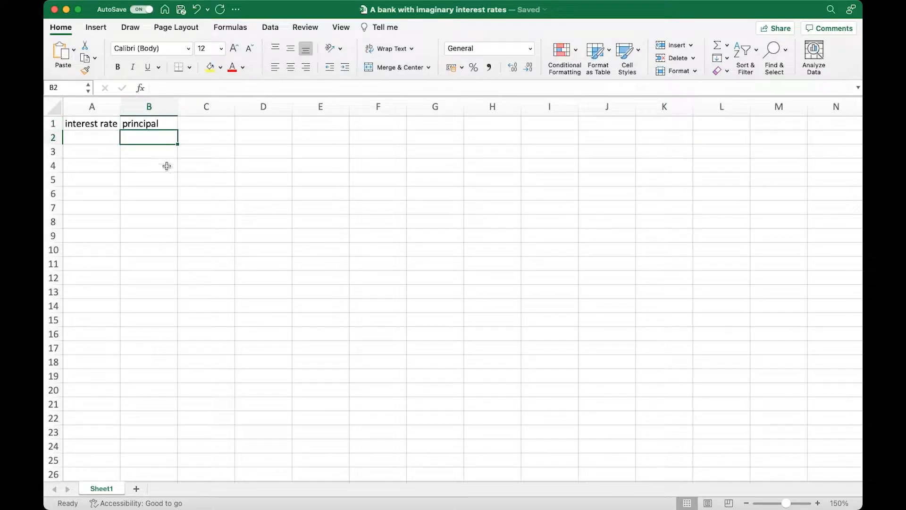
type("100")
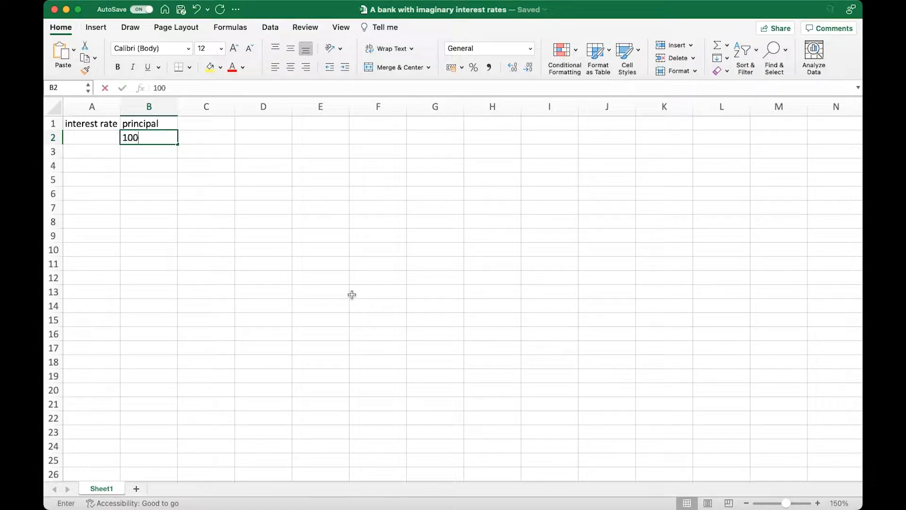
key("Return")
key("Up")
key("Left")
type("100%")
key("Return")
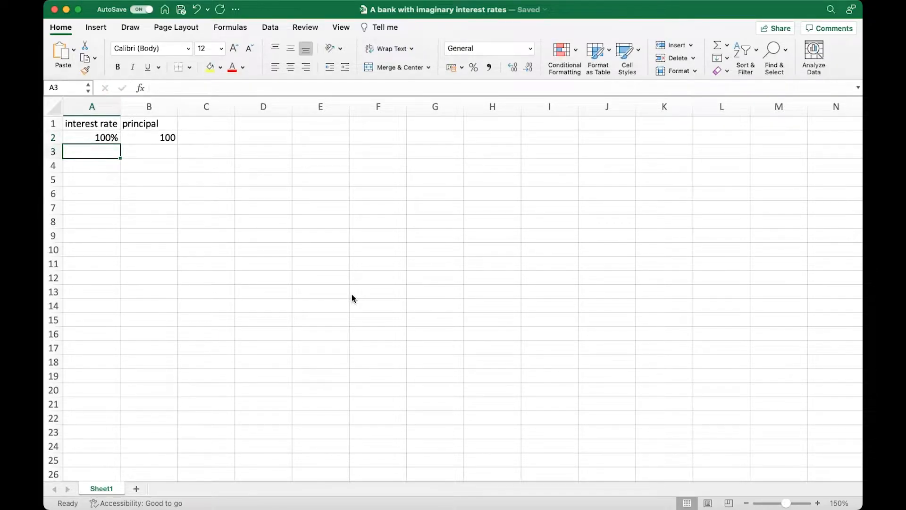
- Enter the date 2001/01/01 in A4 and fill daily dates down column A through 2001/12/31
key("Return")
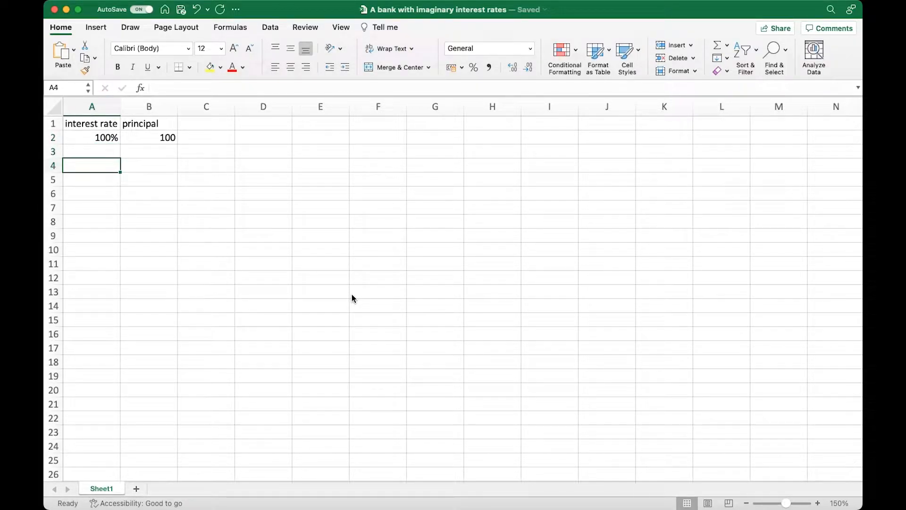
type("2001")
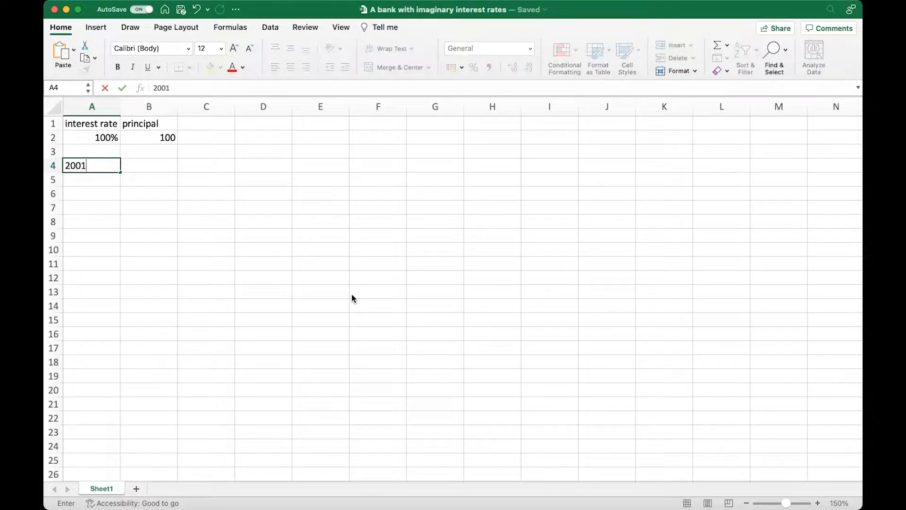
type("/01/01")
key("Return")
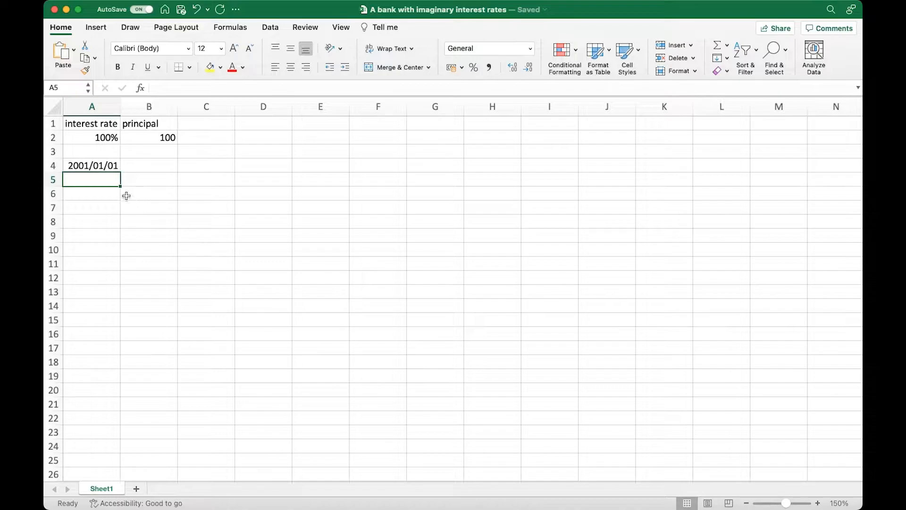
left_click(86, 165)
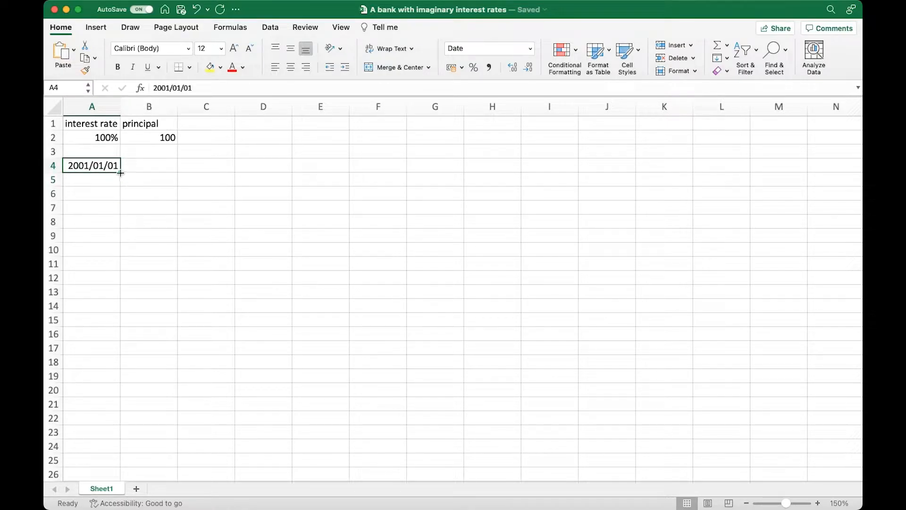
left_click_drag(121, 173, 112, 133)
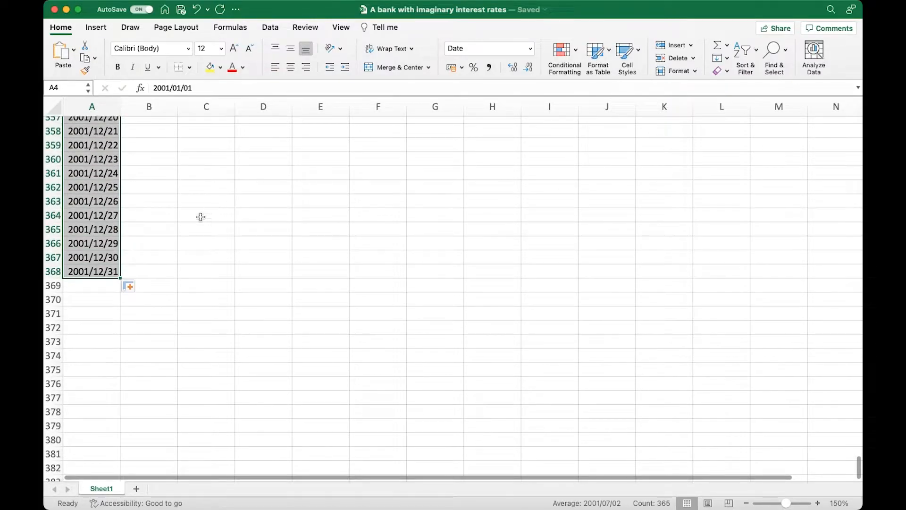
- Set B4 to reference the starting principal with the formula =B2
key("Right")
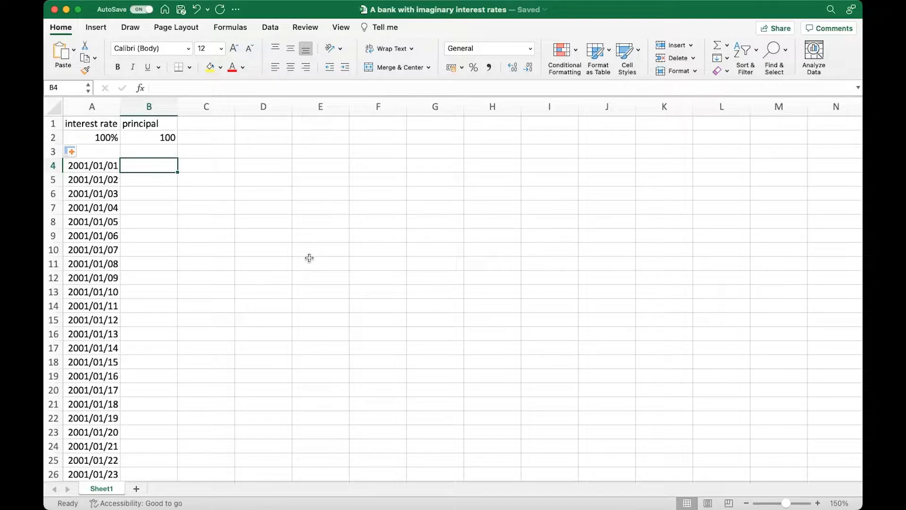
key("Left")
key("Right")
type("=")
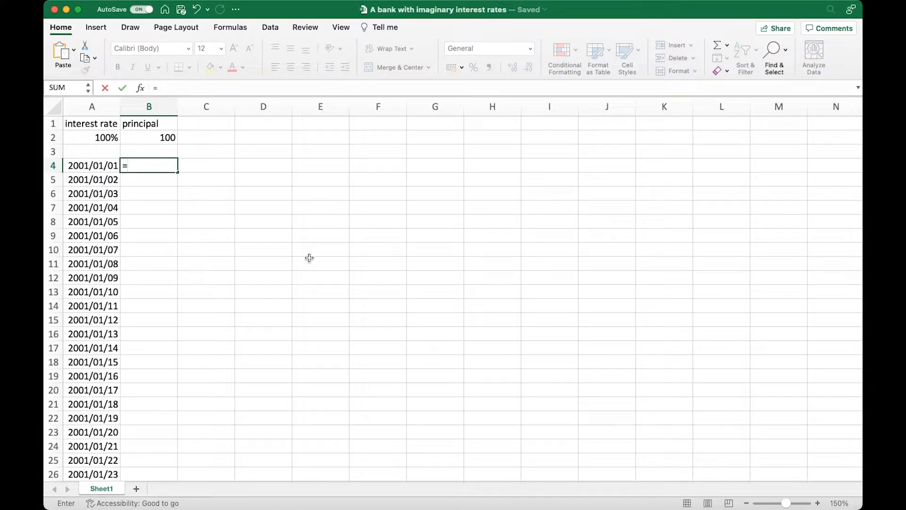
type("B2")
key("Tab")
- Calculate the first day's interest in C4 with =B4*A2*1/365 and recheck the formula's cell references
type("=")
key("Left")
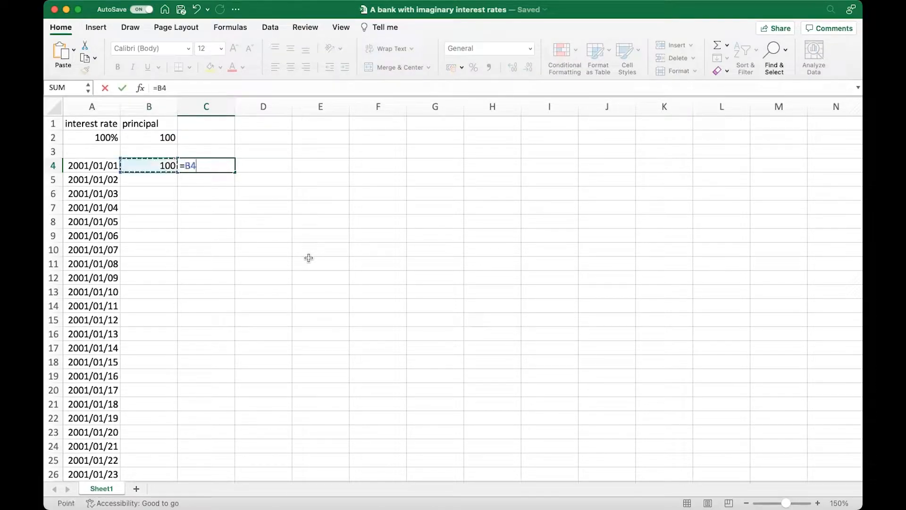
type("*")
left_click(87, 135)
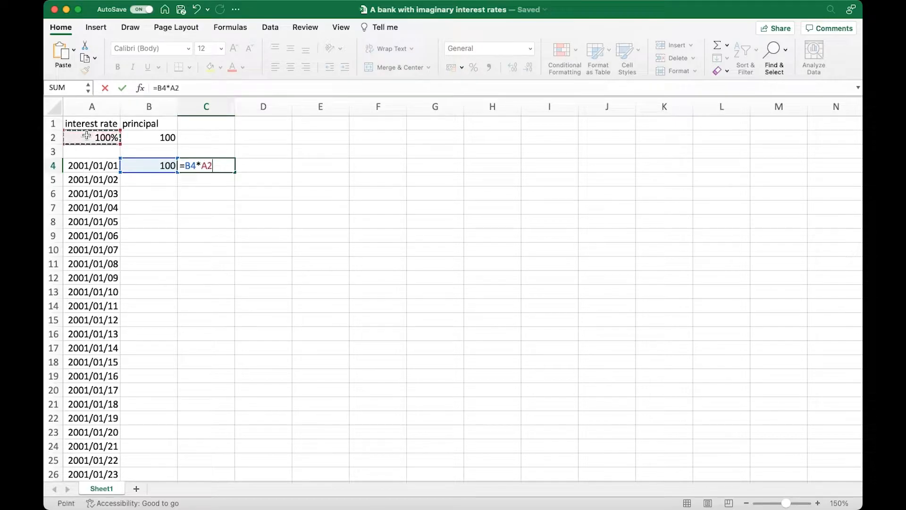
type("*1/365")
key("Return")
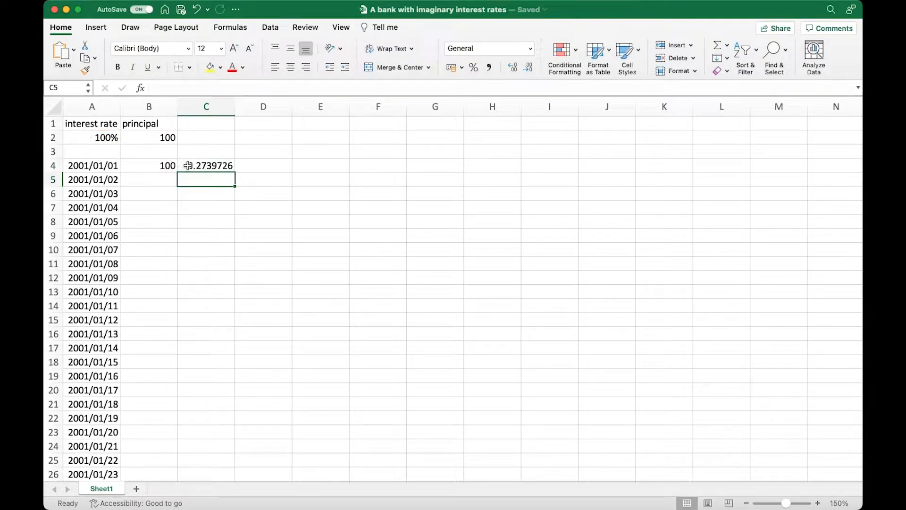
double_click(208, 166)
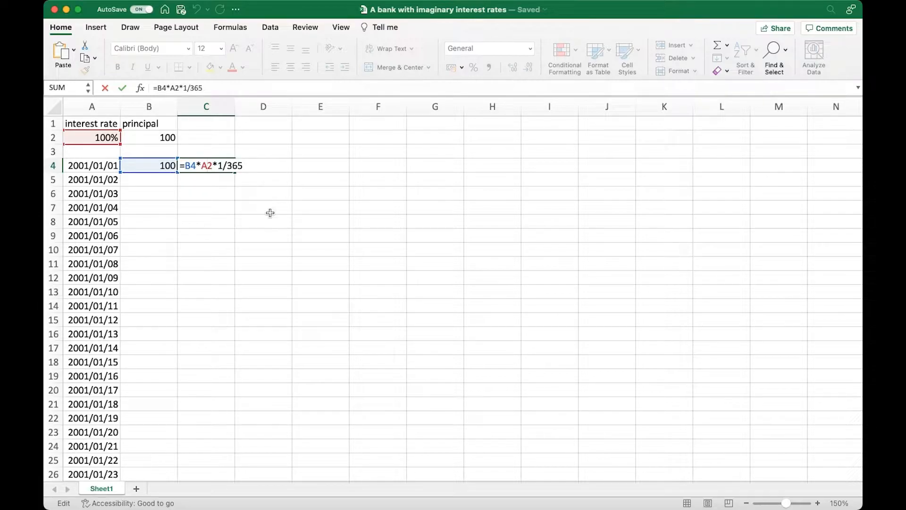
key("Return")
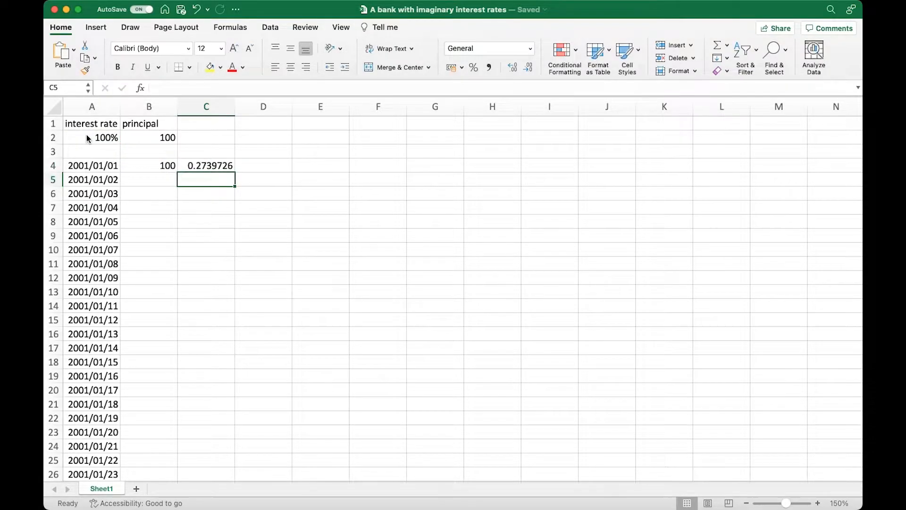
left_click(207, 166)
double_click(206, 165)
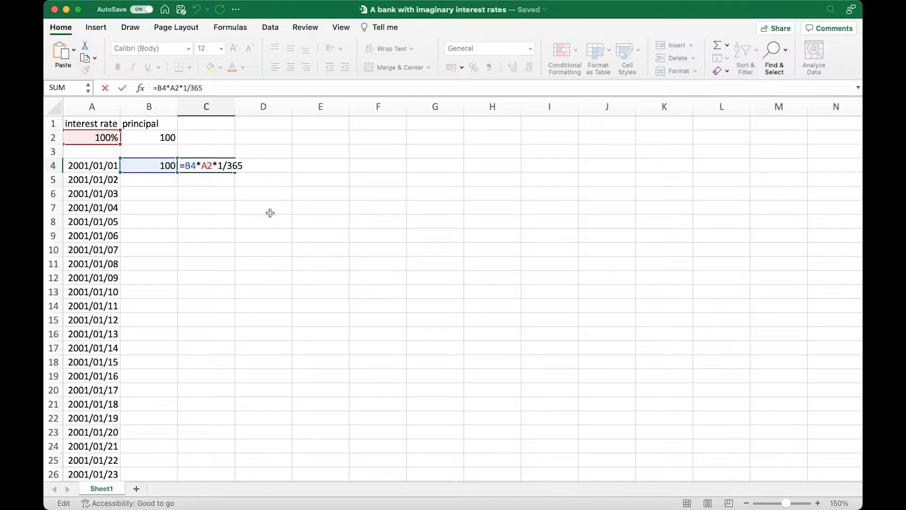
key("Escape")
- Give the interest rate cell A2 the defined name rate
left_click(66, 136)
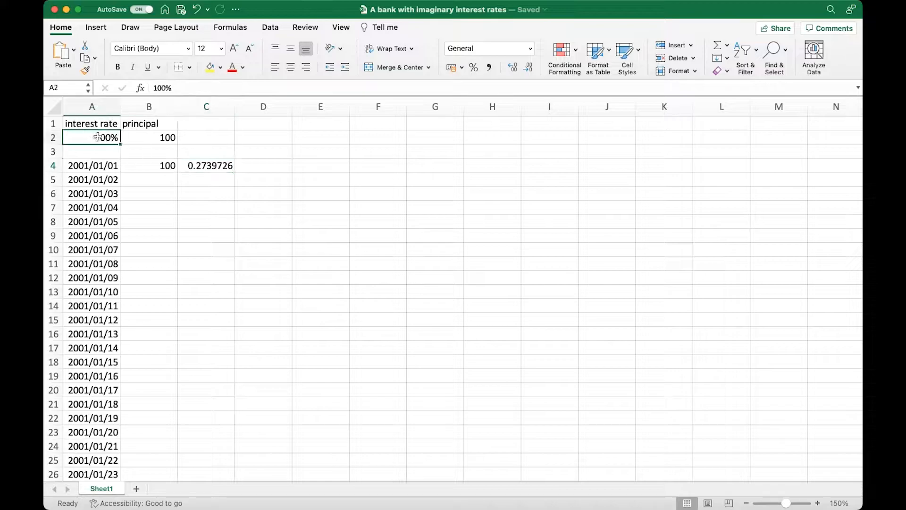
left_click(70, 87)
type("rate")
- Replace the A2 reference in C4's interest formula with the name rate, making it =B4*rate*1/365
left_click(200, 165)
left_click(178, 88)
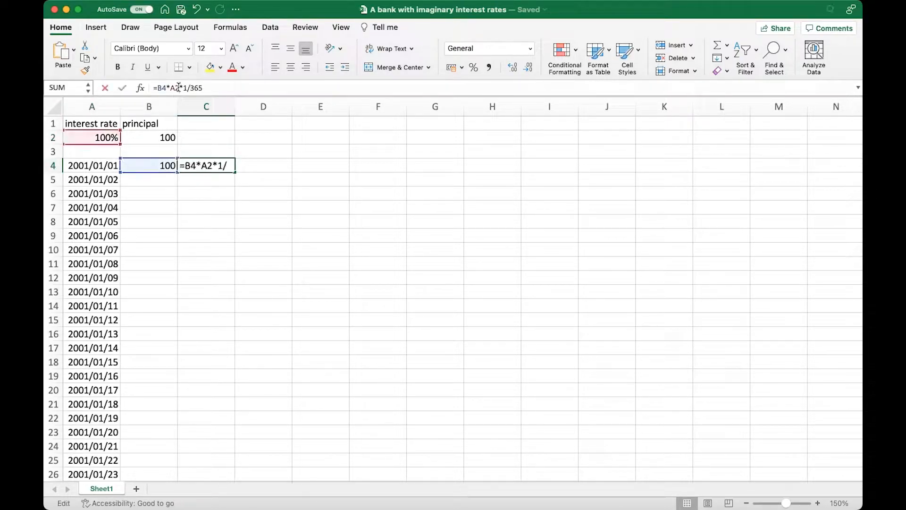
key("BackSpace")
key("BackSpace")
type("rate")
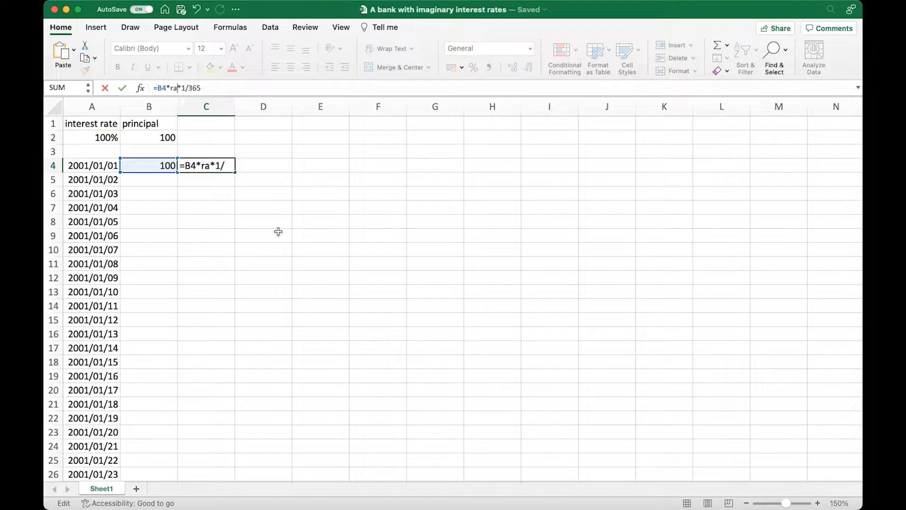
key("Return")
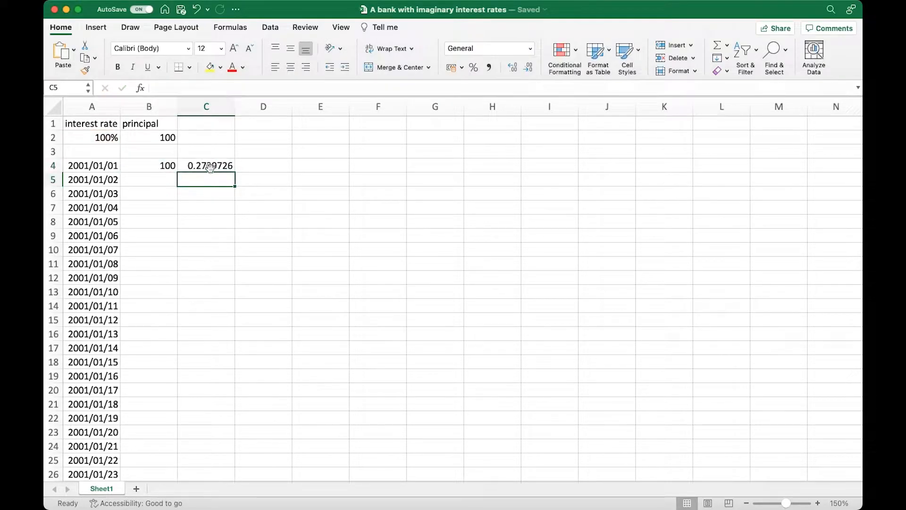
double_click(209, 165)
key("Return")
- Carry the principal over to the second day by entering =B4 in B5
key("Left")
type("=")
key("Up")
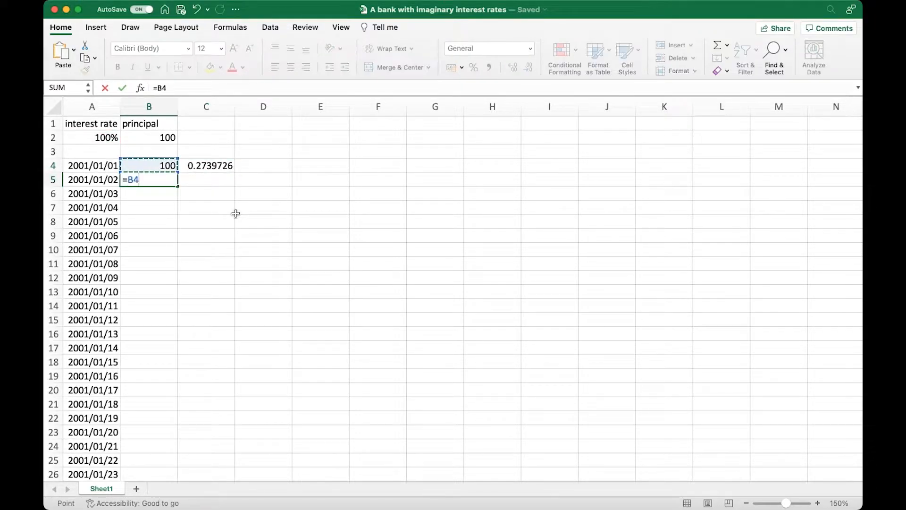
key("Return")
- Copy the interest formula from C4 down to C5 and check the references in the copy
left_click(210, 165)
left_click_drag(236, 173, 236, 187)
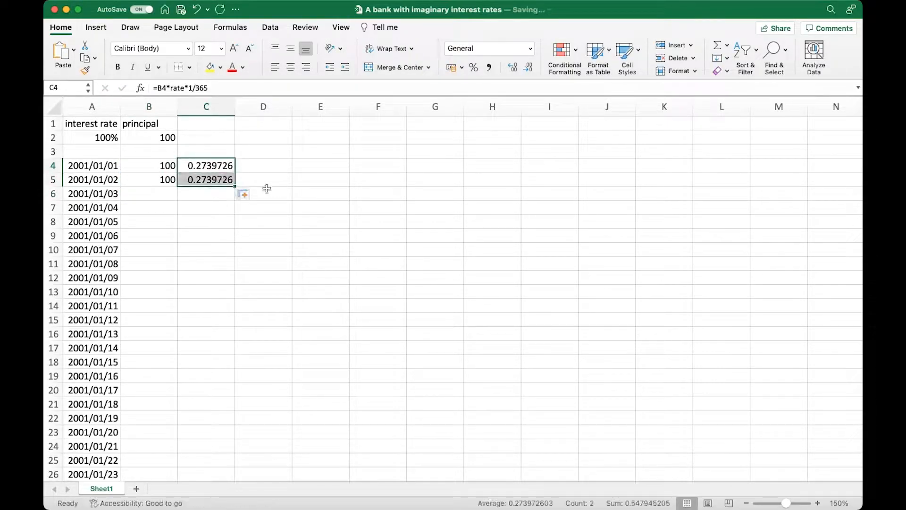
left_click(209, 180)
double_click(208, 180)
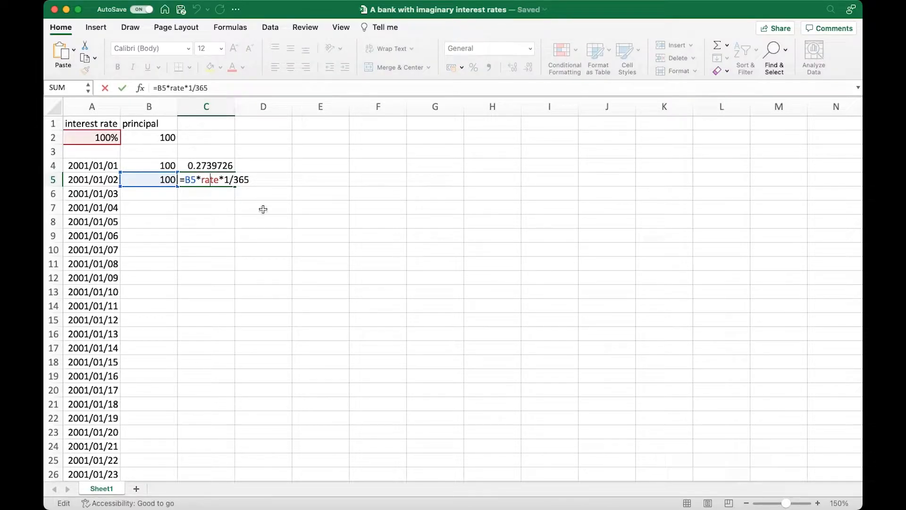
key("Escape")
- Fill the formulas in B5 and C5 down to the 2001/12/31 row and check the formulas in that last row
left_click(162, 181)
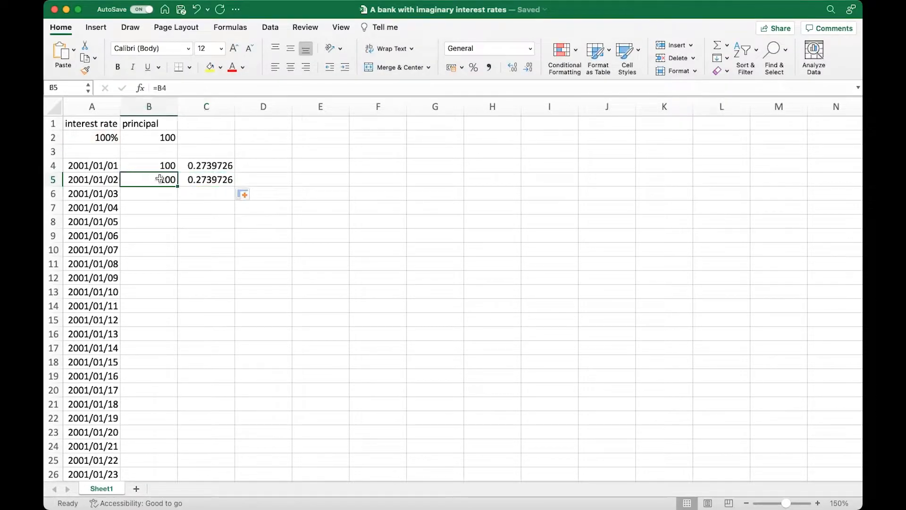
double_click(178, 185)
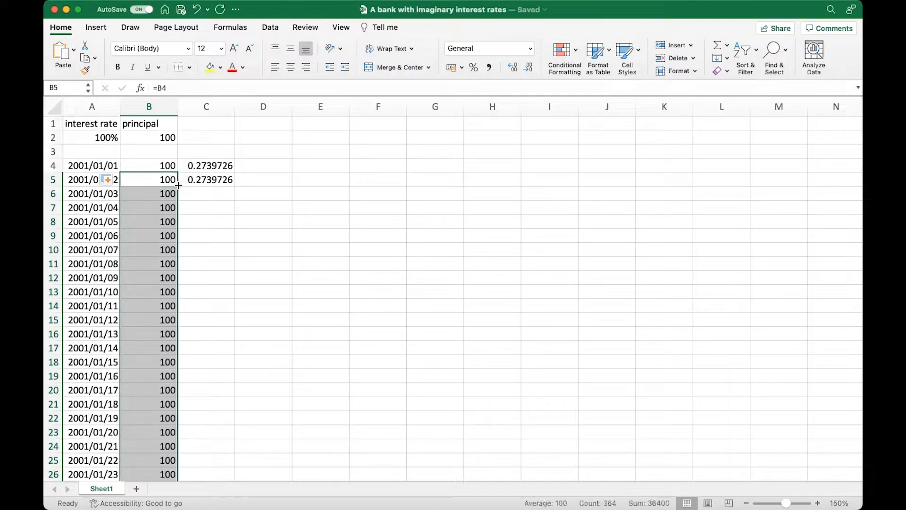
left_click(208, 181)
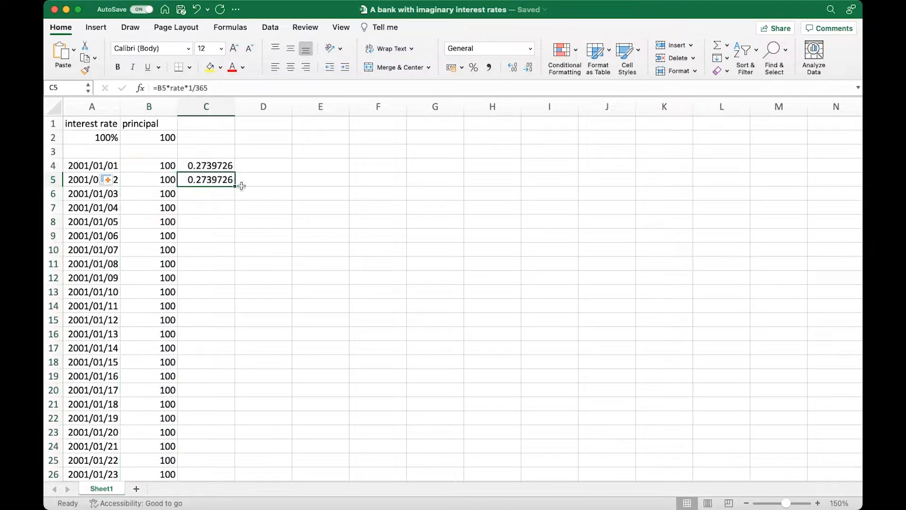
double_click(235, 185)
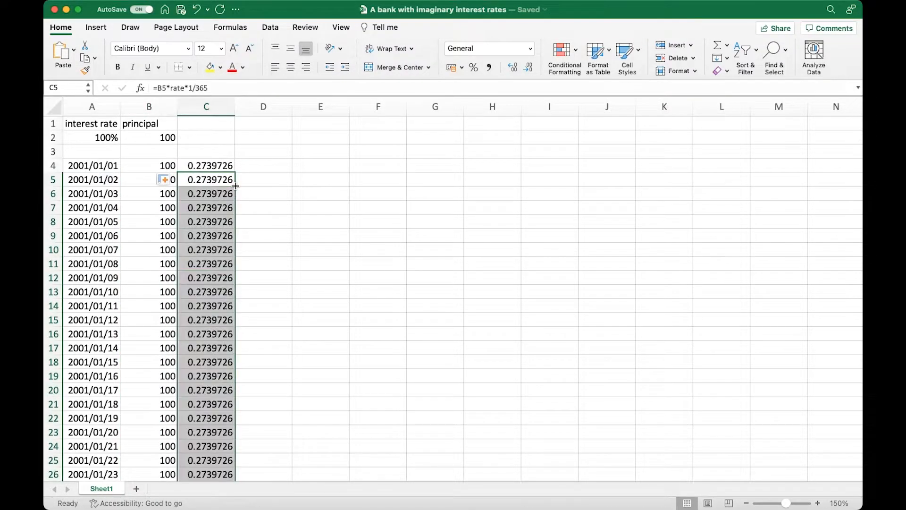
left_click(214, 224)
key("ctrl+Down")
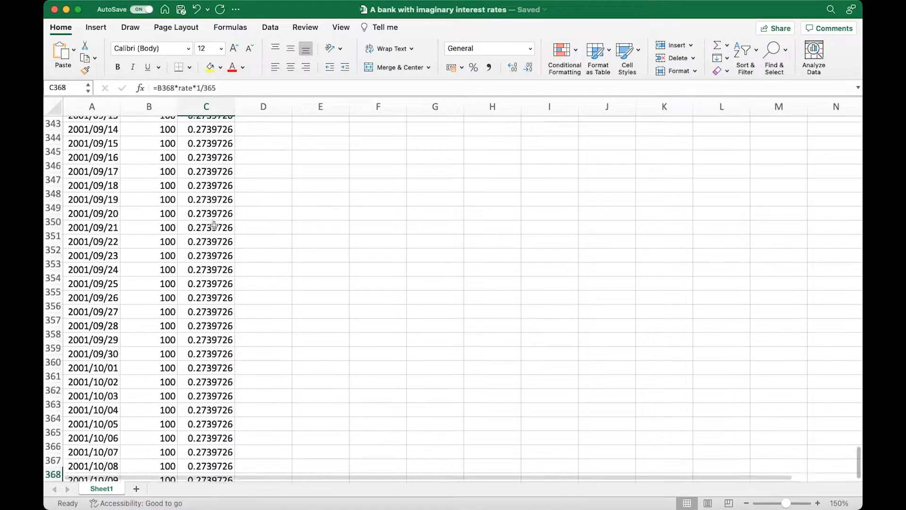
left_click(197, 364)
left_click(160, 340)
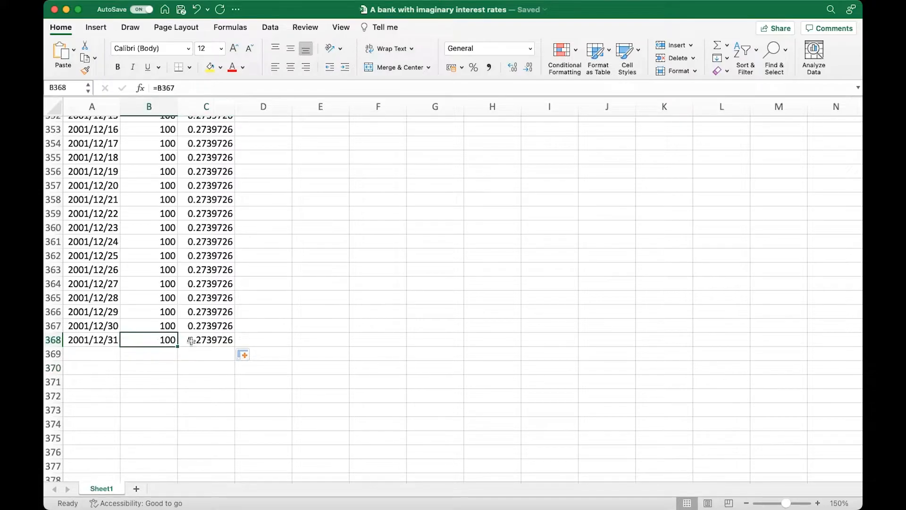
left_click(208, 340)
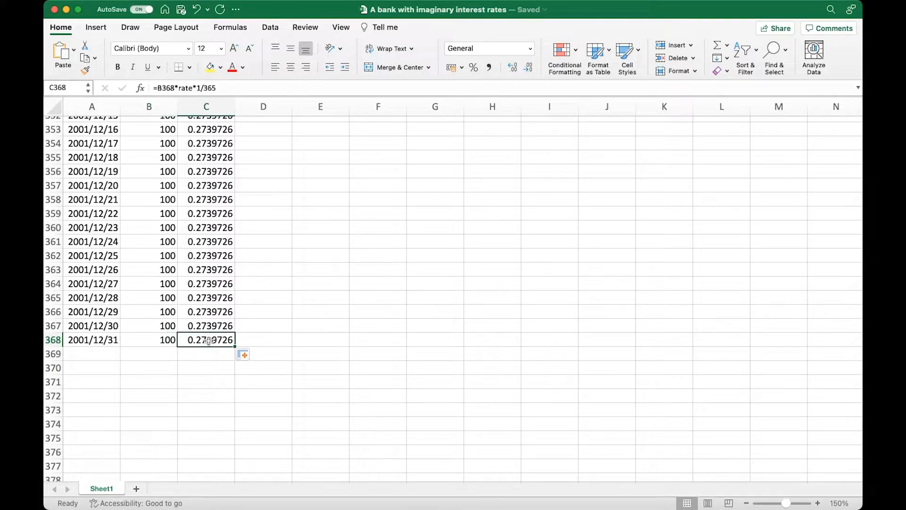
- Total the year's daily interest in C369 with a SUM over the column C values from row 4 to 368
left_click(156, 354)
left_click(215, 353)
type("=")
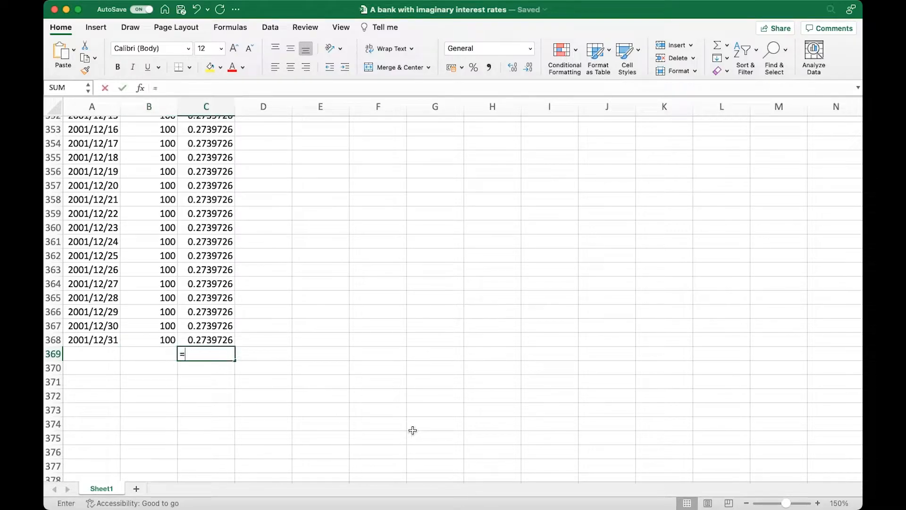
type("su")
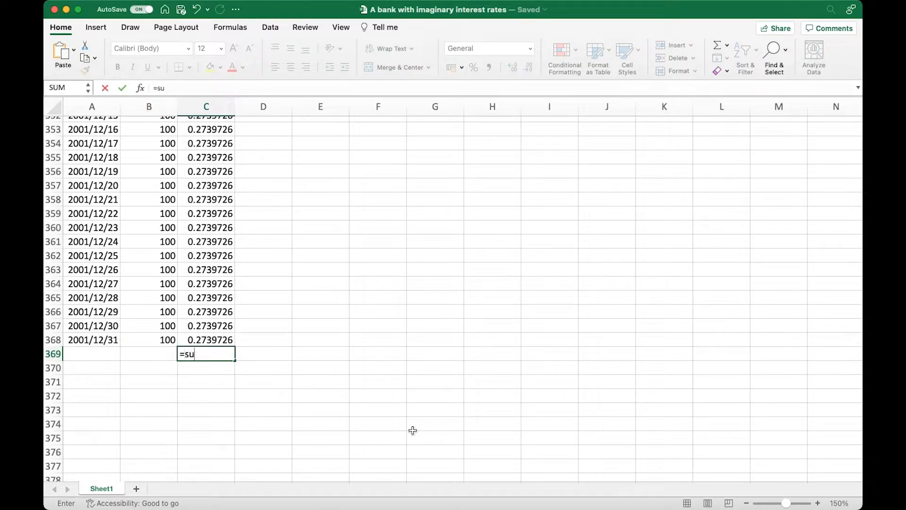
type("m(")
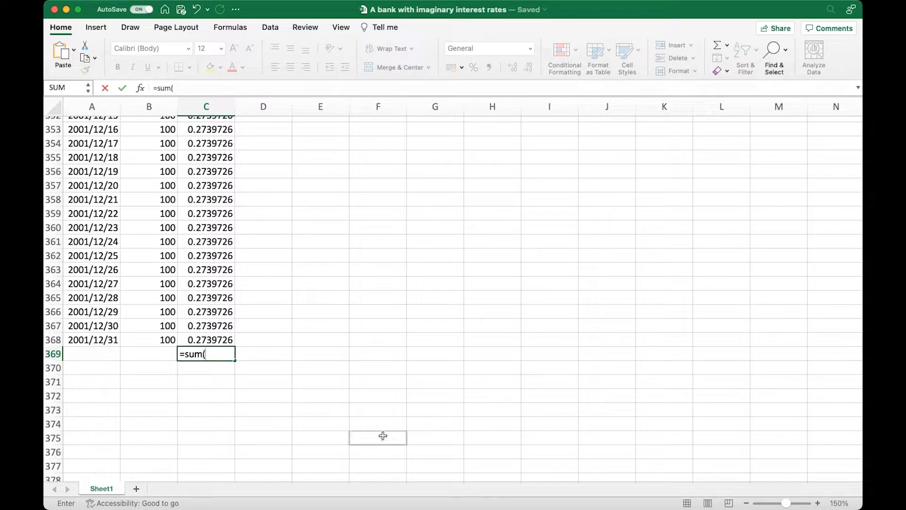
left_click(208, 339)
key("super+shift+Up")
key("Return")
- Compute the year-end balance in B369 with =B368+SUM(C4:C368) and check the formulas in B369 and C369
scroll(286, 192, "down", 2)
left_click(218, 394)
left_click(145, 397)
type("=")
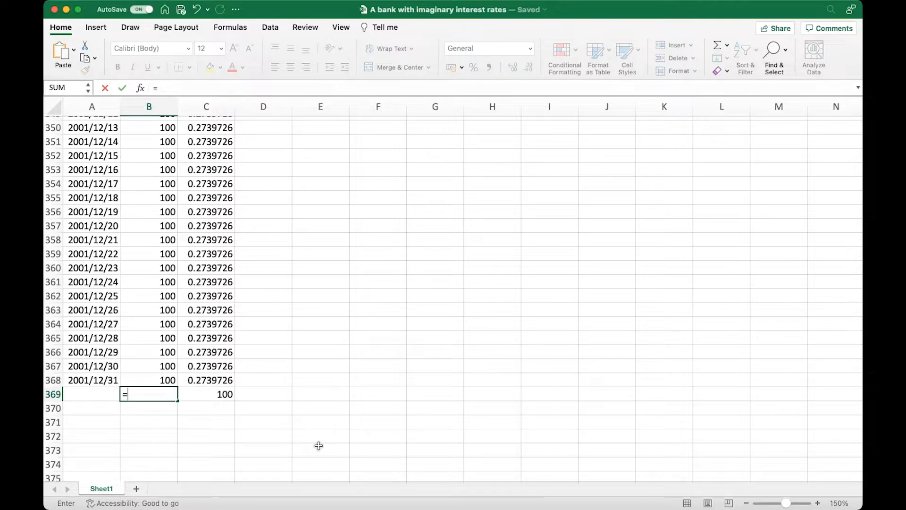
key("Up")
type("+sum")
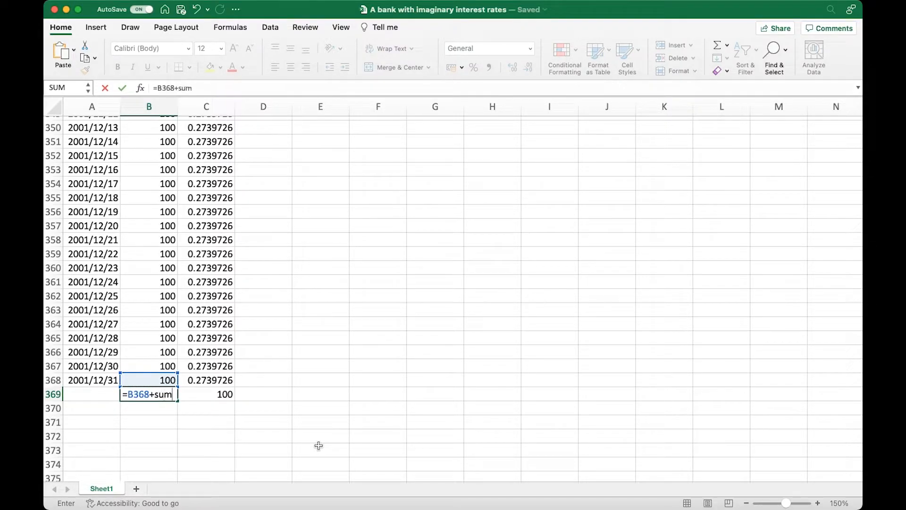
type("(c4:c368")
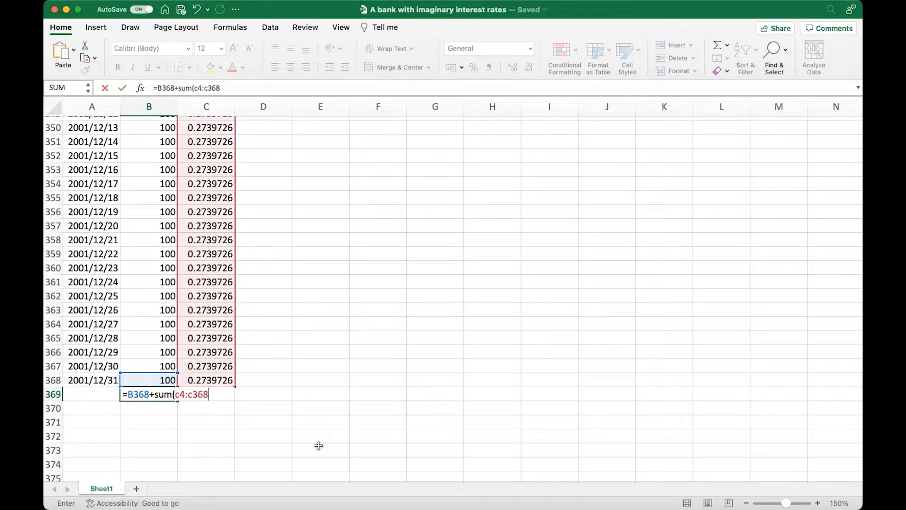
type(")")
key("Return")
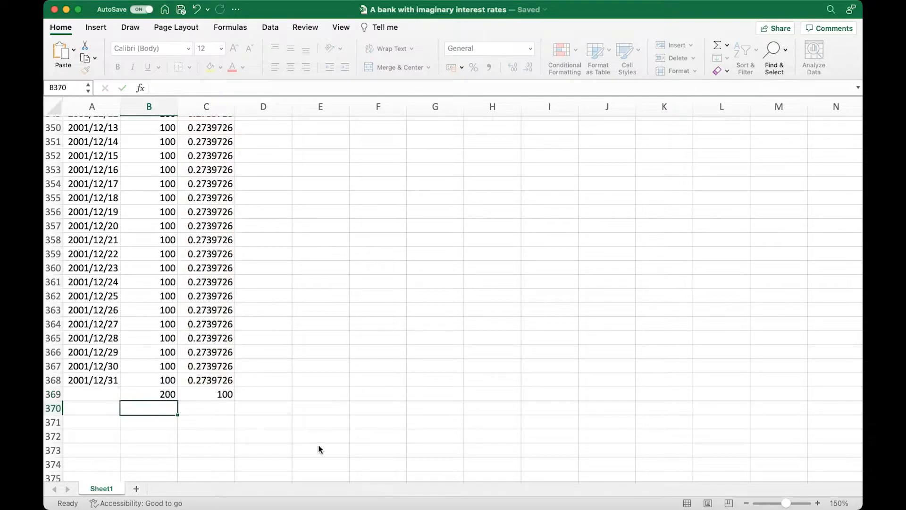
left_click(157, 395)
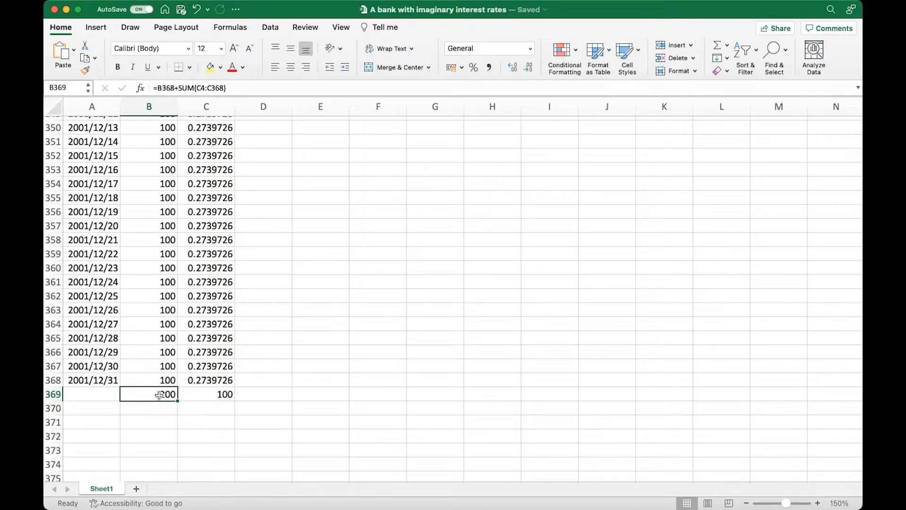
left_click(208, 396)
left_click(159, 393)
- Label the first interest column n=1 in C3 and a second scenario n=2 in E3
key("super+Up")
scroll(189, 359, "up", 3)
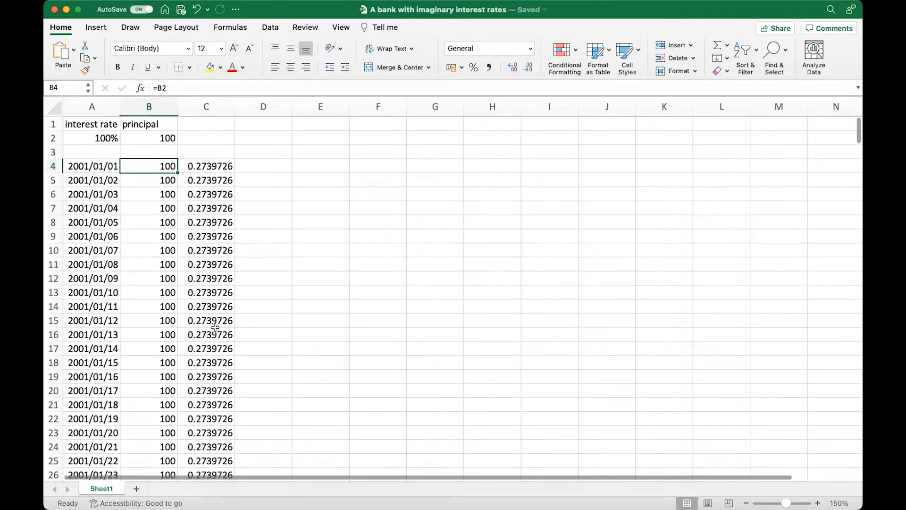
left_click(201, 152)
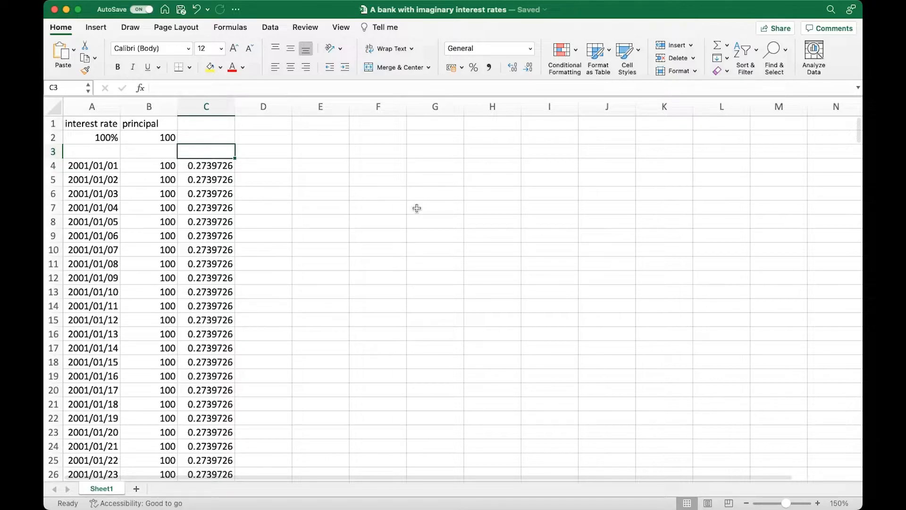
type("n=1")
key("Return")
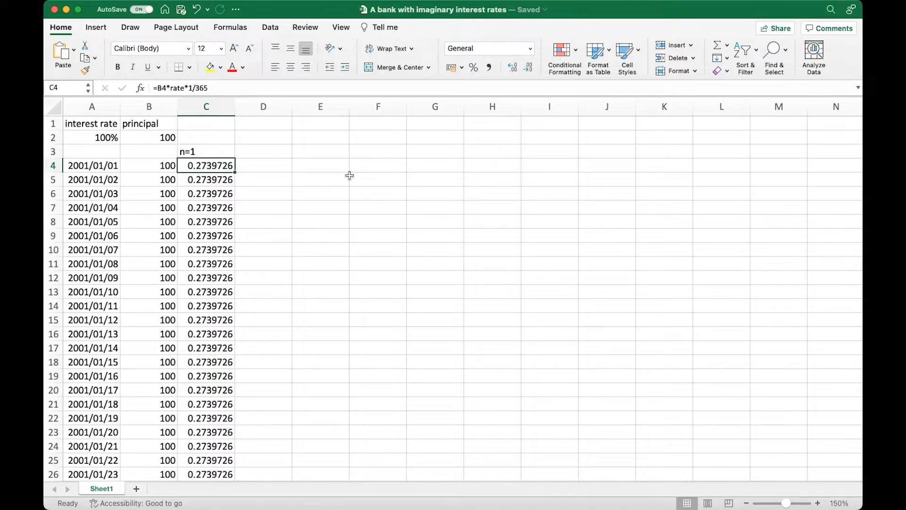
left_click(324, 152)
type("n=2")
key("Return")
- Start the n=2 principal column by linking D4 to the principal in B2 and entering =D4 in D5
left_click(252, 161)
type("=")
left_click(160, 137)
key("Return")
type("=")
key("Up")
key("Return")
- Enter the daily interest formula =D4*rate*1/365 in E4 for the n=2 scenario
left_click(319, 167)
type("=")
key("Left")
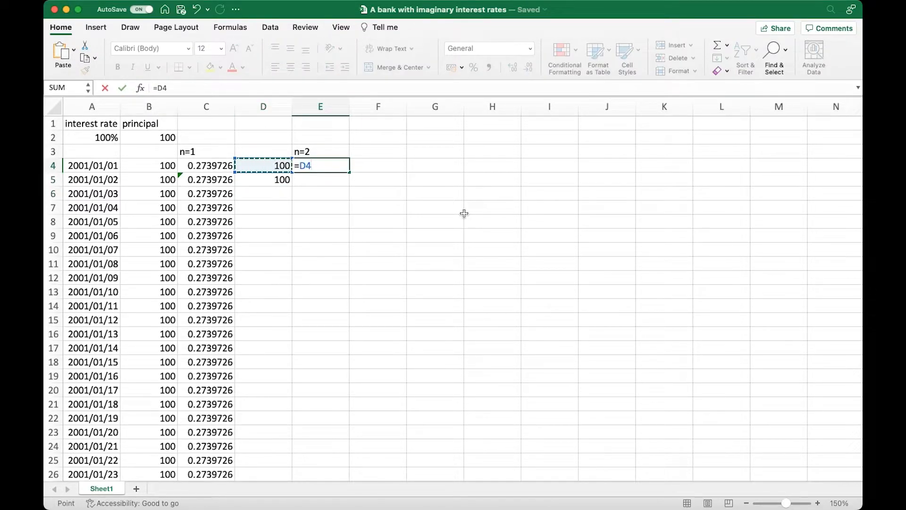
type("*")
key("super+Tab")
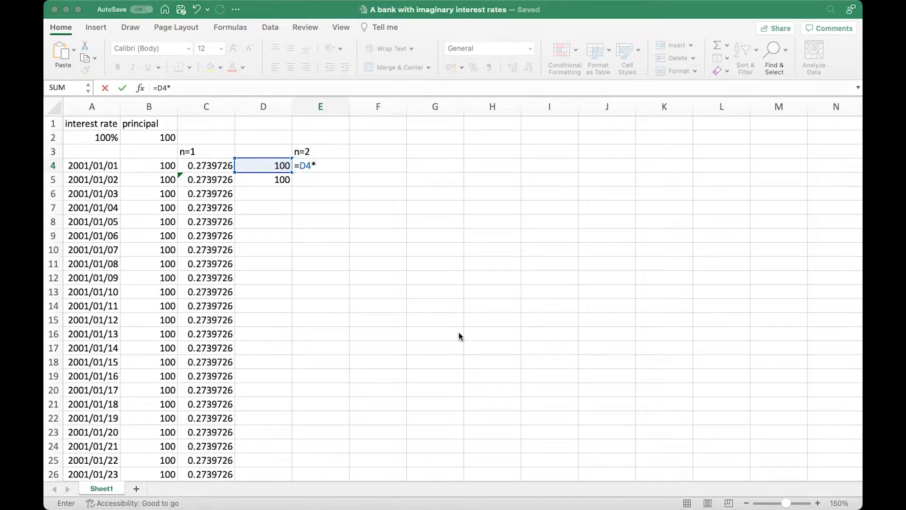
left_click(330, 169)
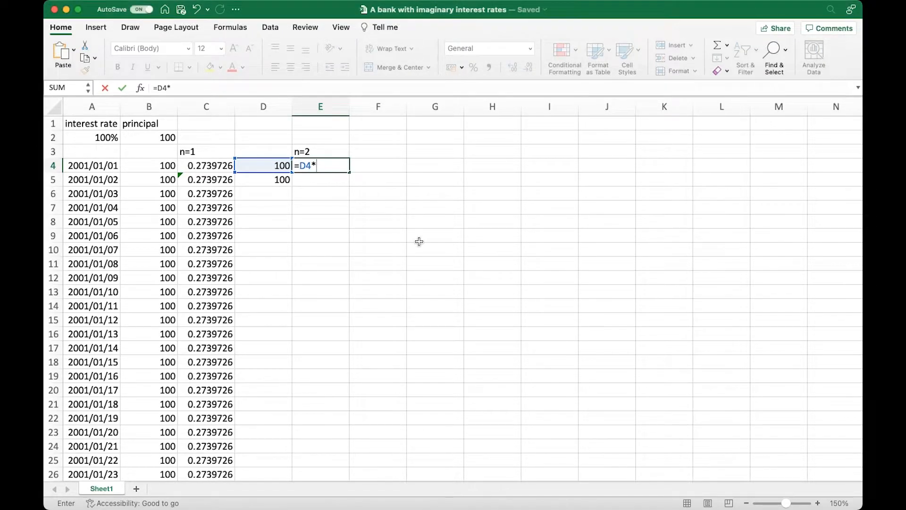
type("rate*1/365")
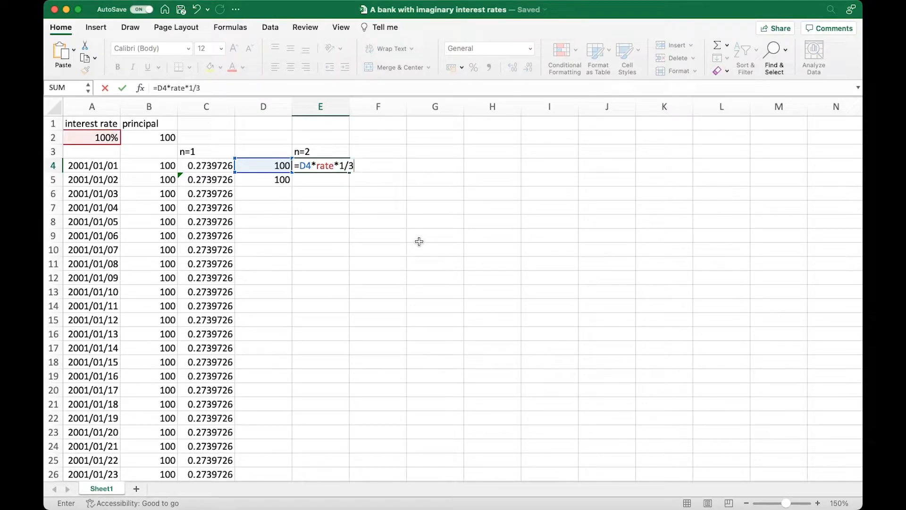
key("Return")
- Fill the D4:D5 formulas and the E4 interest formula down their columns, and check the copied interest formula
left_click_drag(276, 166, 274, 178)
double_click(292, 186)
left_click(323, 166)
double_click(349, 172)
left_click(206, 165)
left_click(316, 235)
scroll(316, 231, "down", 2)
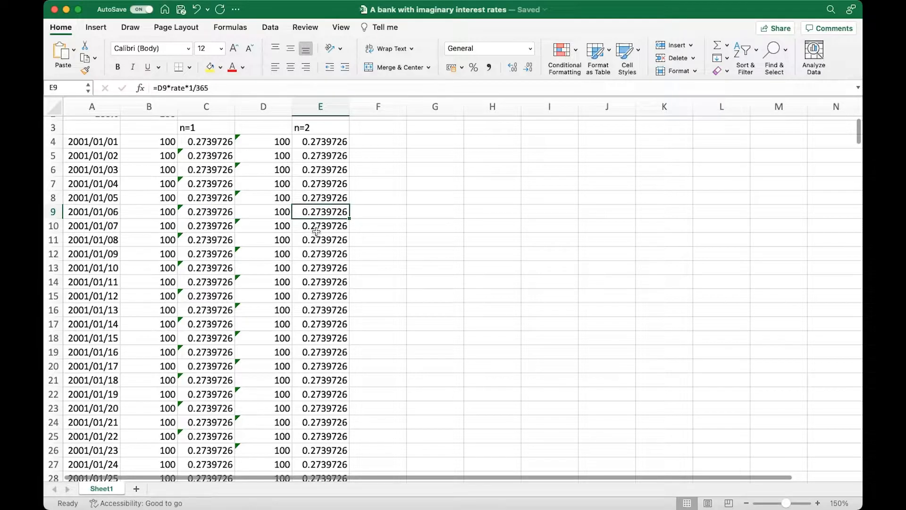
- Freeze the panes at B3 so rows 1–2 and column A stay fixed, and scroll through the sheet to test it
scroll(316, 231, "up", 2)
left_click(150, 152)
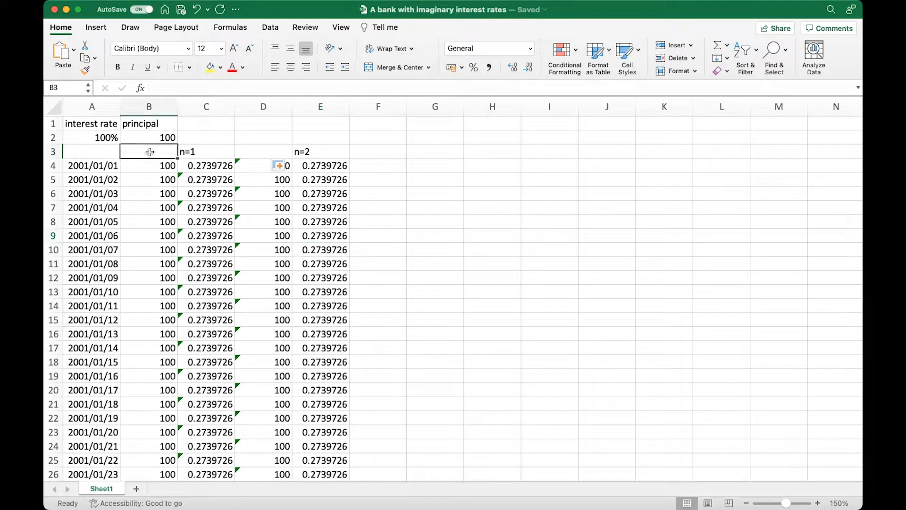
left_click(338, 30)
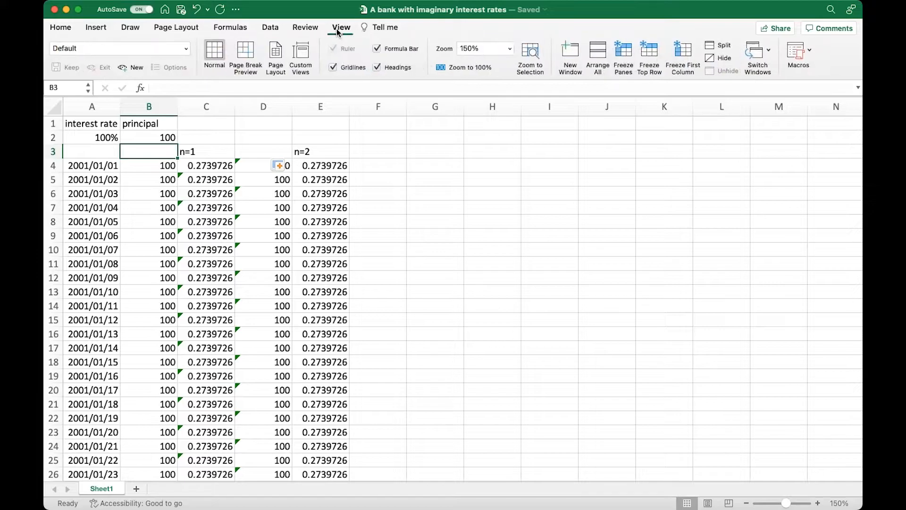
left_click(623, 57)
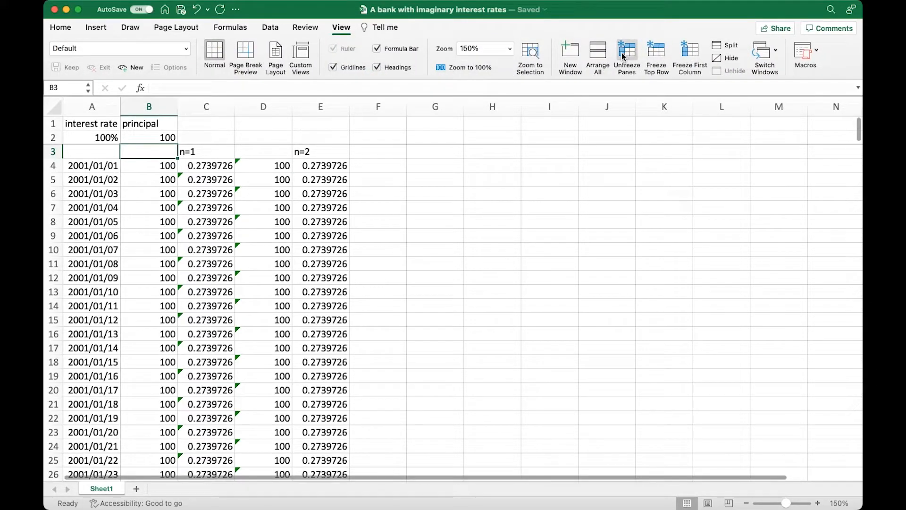
left_click(203, 192)
scroll(204, 193, "down", 5)
scroll(204, 193, "up", 5)
scroll(189, 188, "right", 1)
scroll(180, 186, "left", 1)
scroll(169, 183, "down", 1)
scroll(170, 184, "up", 1)
scroll(235, 221, "down", 20)
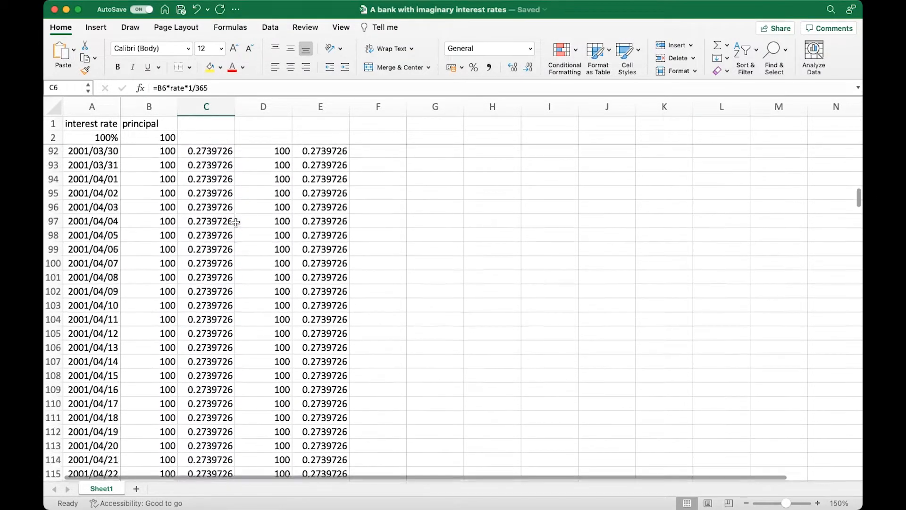
scroll(235, 221, "up", 20)
- Add the first half-year's interest to the principal on 2001/07/01 by entering =D184+SUM(E4:E184) in D185
left_click(304, 152)
scroll(247, 264, "down", 20)
left_click(247, 269)
left_click(274, 287)
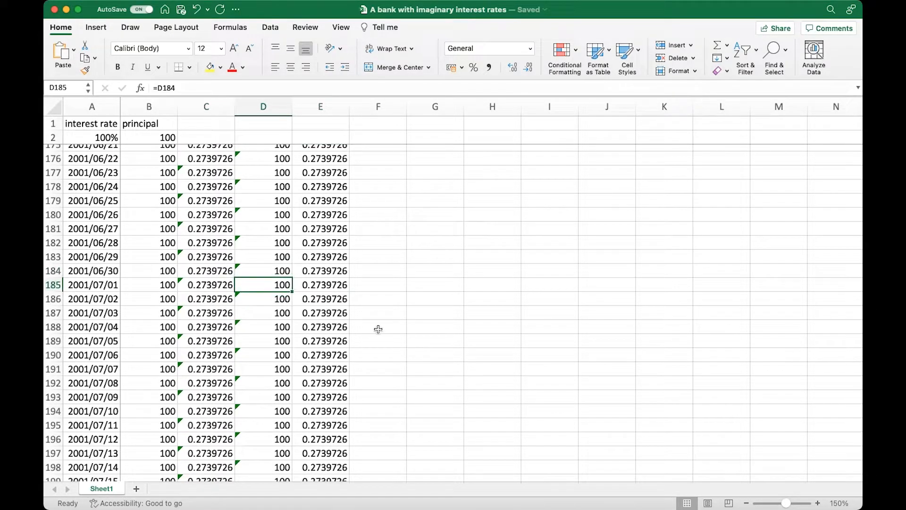
type("=")
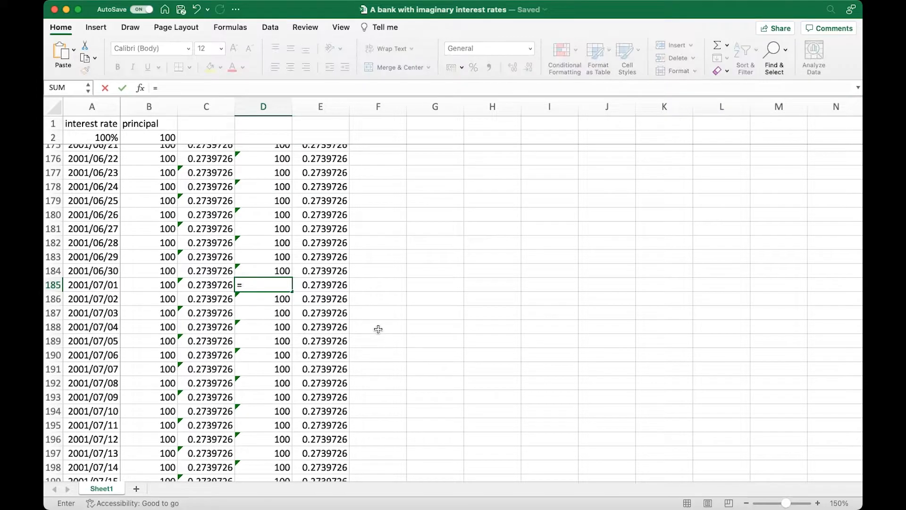
key("Up")
type("+")
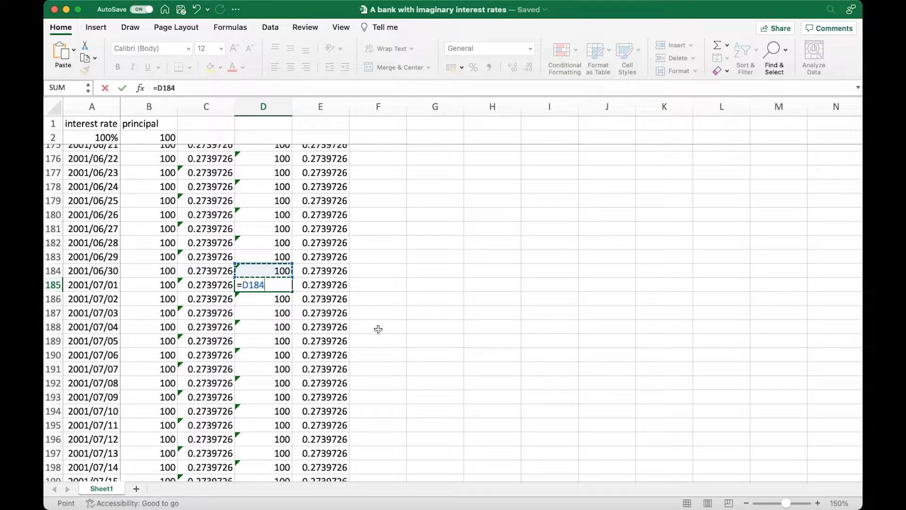
type("sum(e4:")
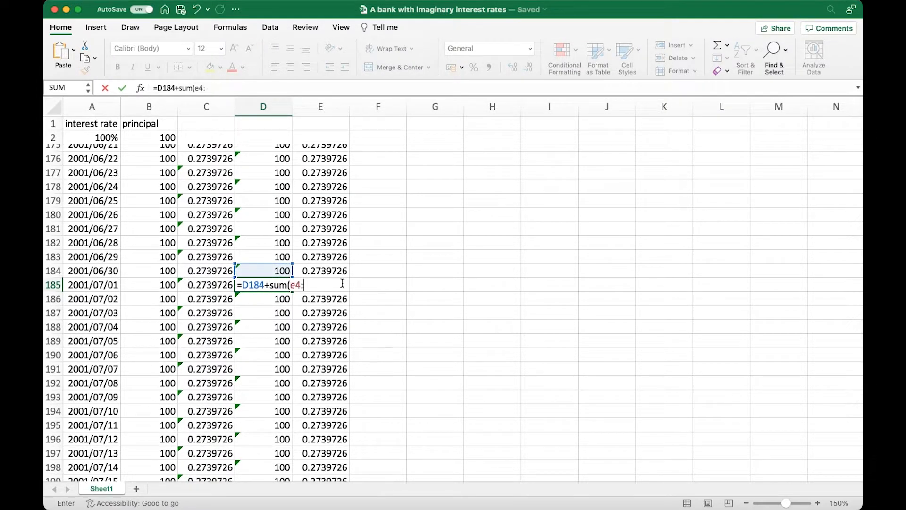
type("e184")
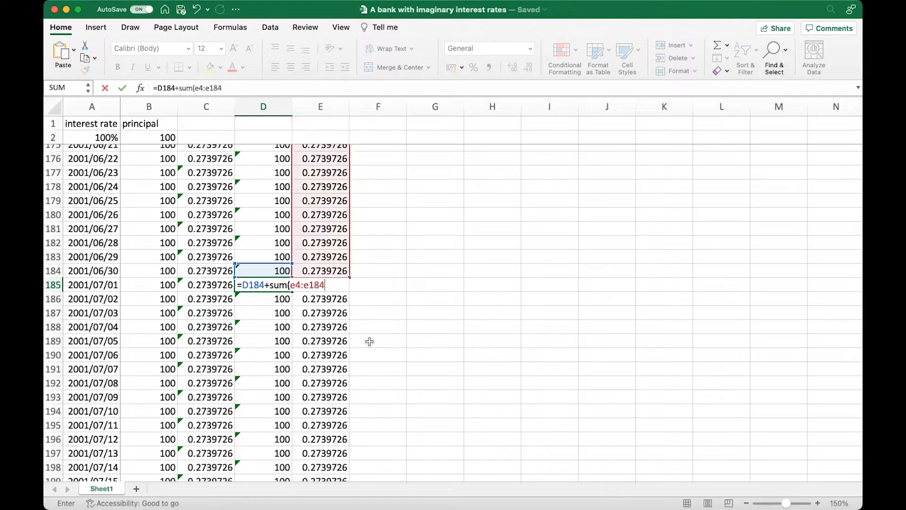
type(")")
key("Return")
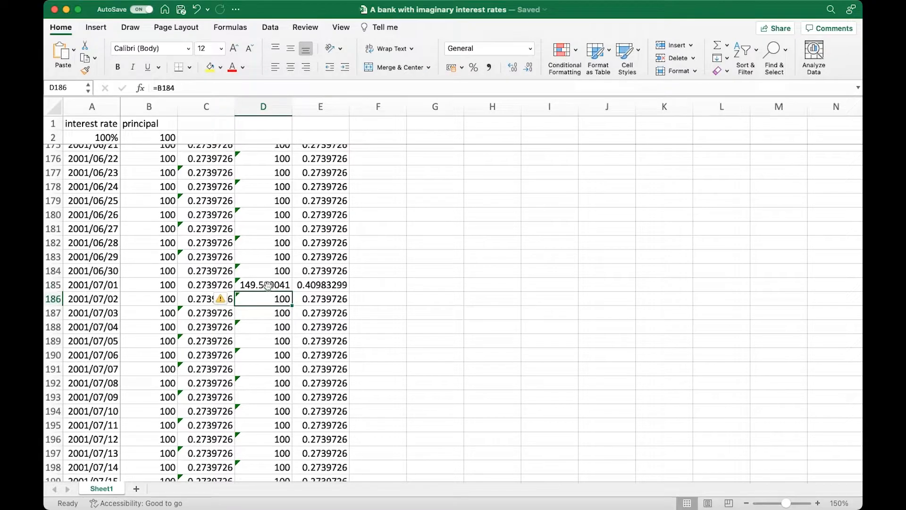
- Try to fill the D185 formula down column D and check the formulas in D185 and E185
double_click(268, 285)
key("Escape")
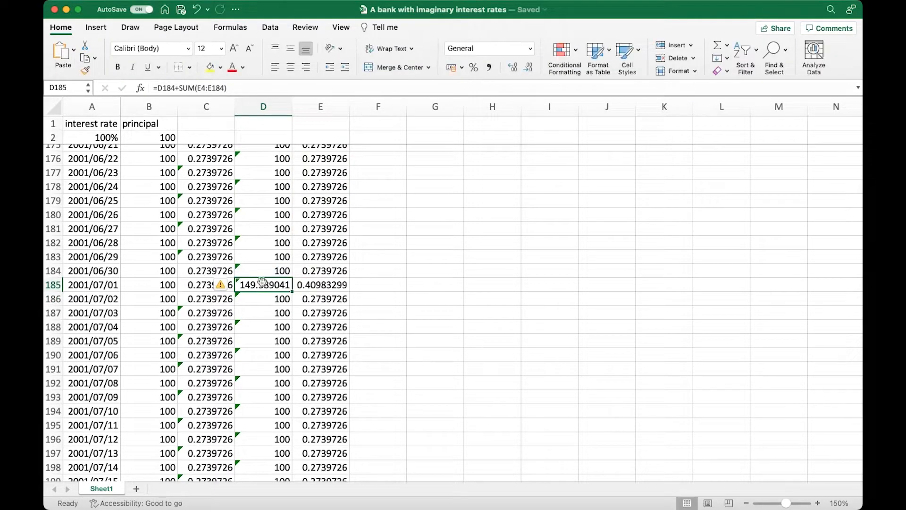
double_click(292, 291)
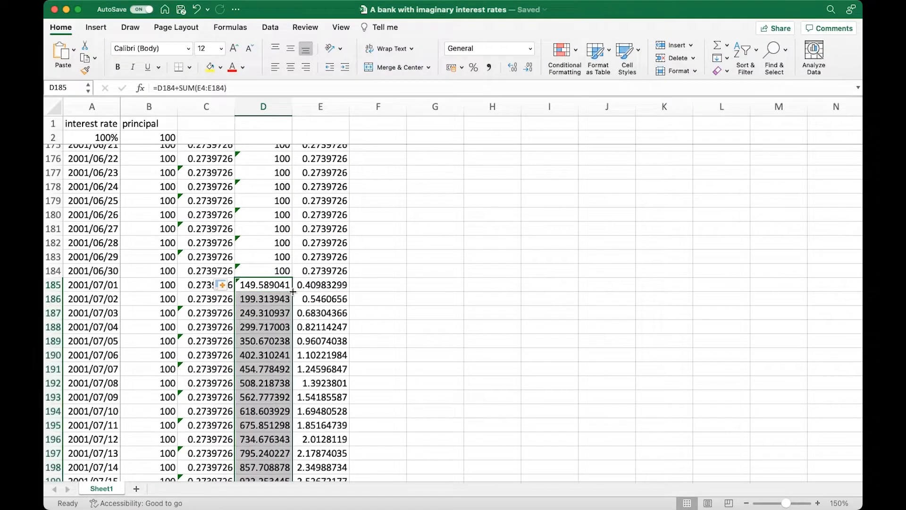
left_click(322, 286)
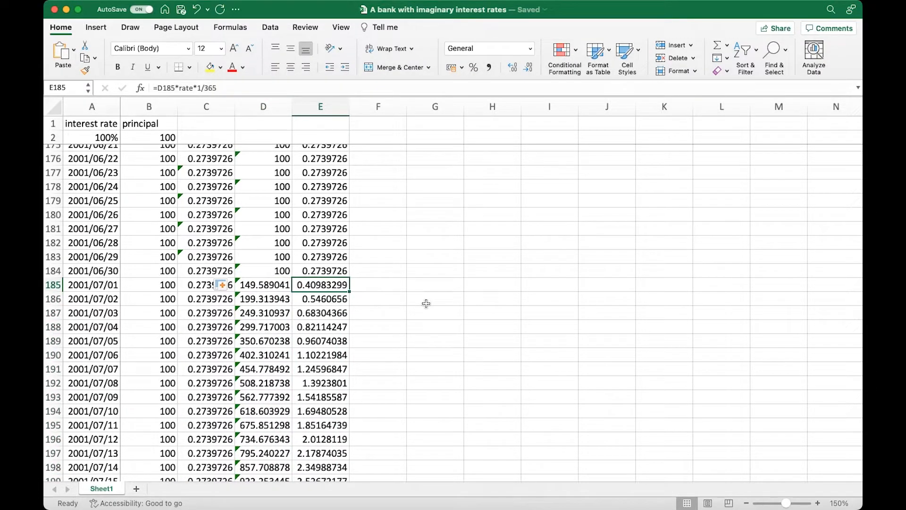
left_click(267, 285)
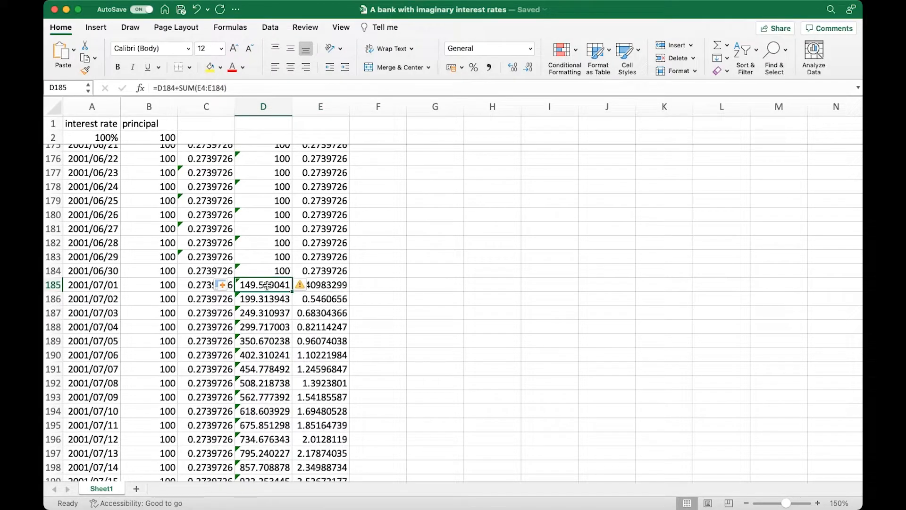
- Replace the formula in D186 with =D185 and fill it down the rest of column D
left_click(267, 298)
key("F2")
key("BackSpace")
key("BackSpace")
key("BackSpace")
key("BackSpace")
key("BackSpace")
key("BackSpace")
key("BackSpace")
key("BackSpace")
key("BackSpace")
key("BackSpace")
key("BackSpace")
key("BackSpace")
key("BackSpace")
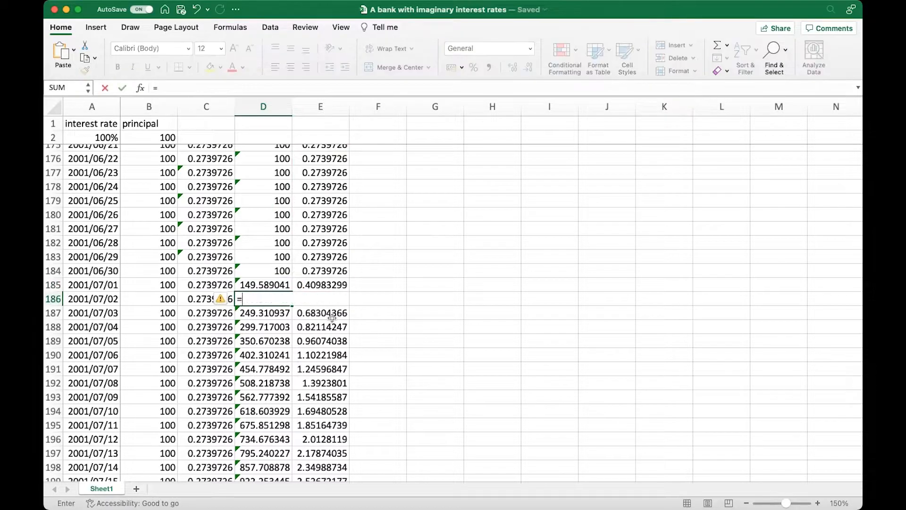
key("Return")
left_click(277, 300)
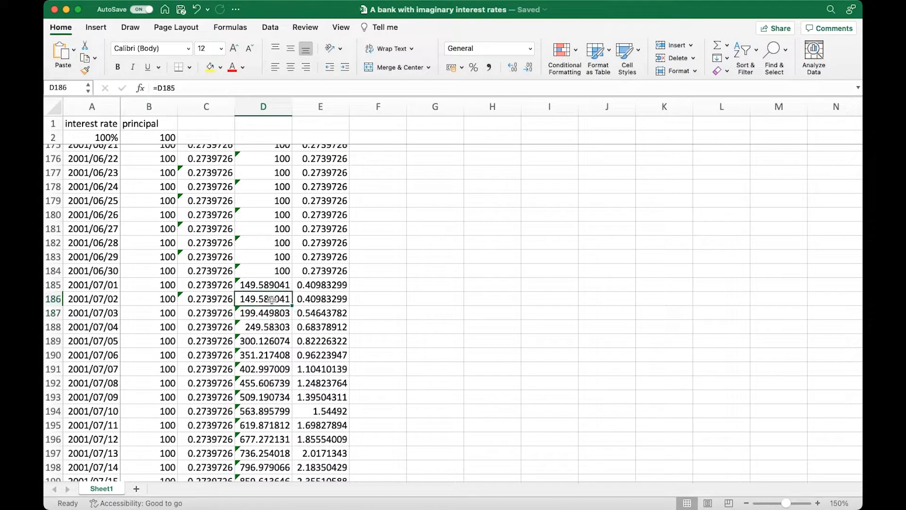
double_click(293, 306)
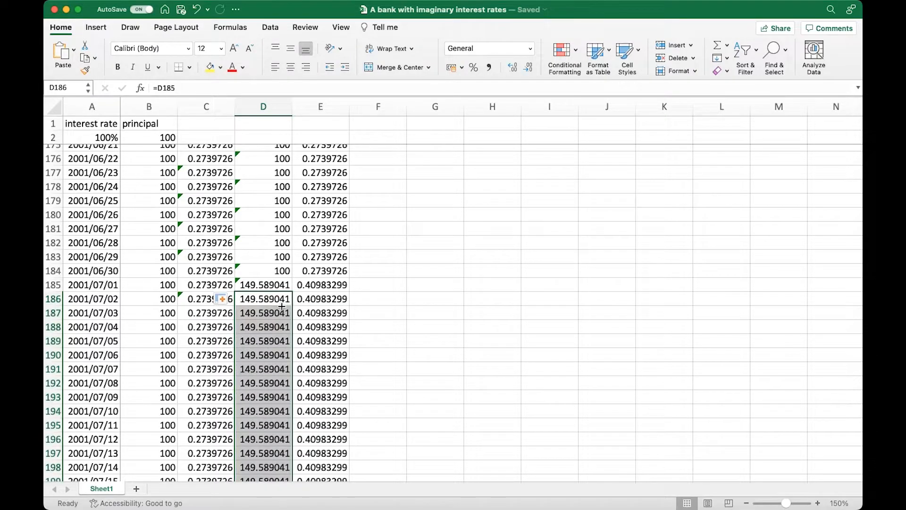
left_click(263, 301)
key("Right")
left_click(264, 302)
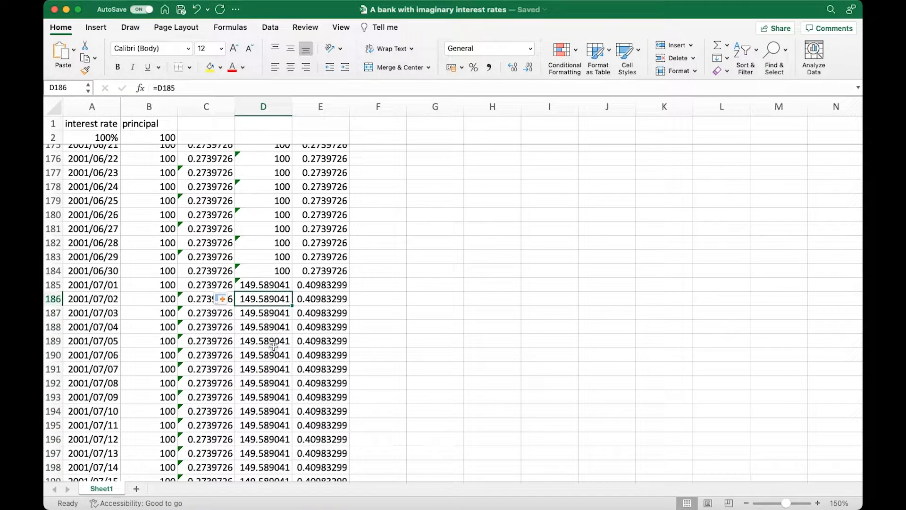
- Calculate the n=2 year-end balance by entering =D368+SUM(E185:E368) in D369
scroll(273, 347, "down", 20)
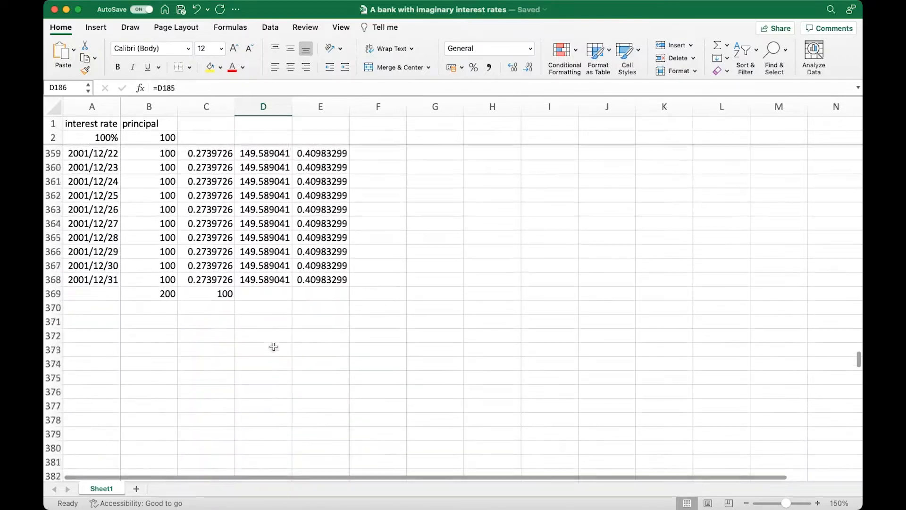
scroll(273, 347, "up", 5)
scroll(274, 346, "up", 3)
scroll(274, 346, "down", 1)
scroll(273, 346, "down", 4)
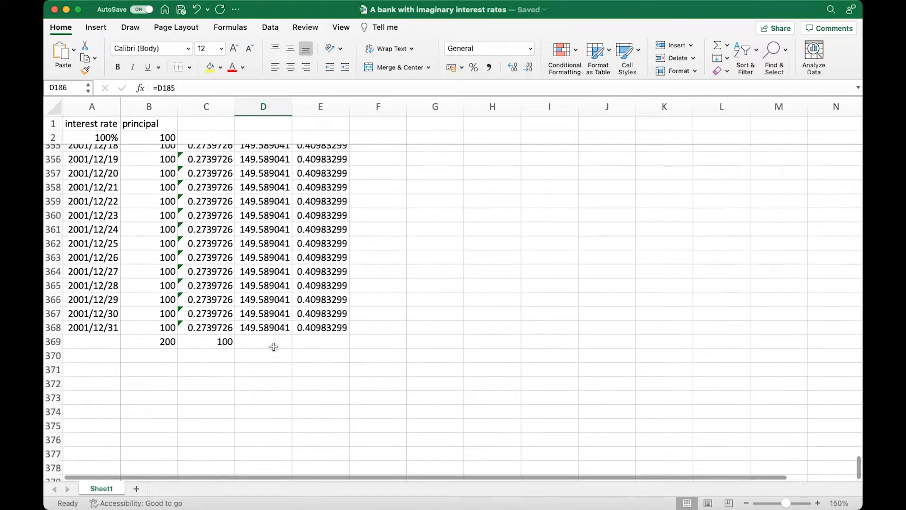
left_click(262, 343)
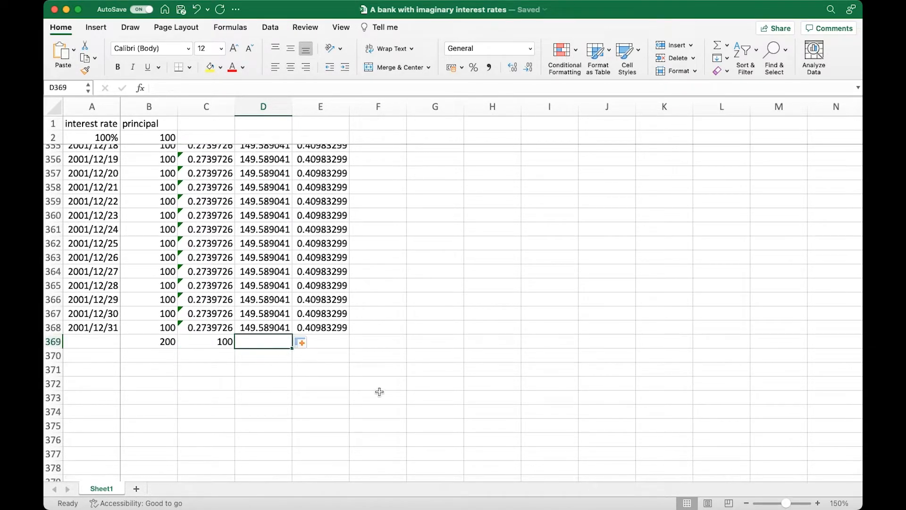
type("=")
key("Up")
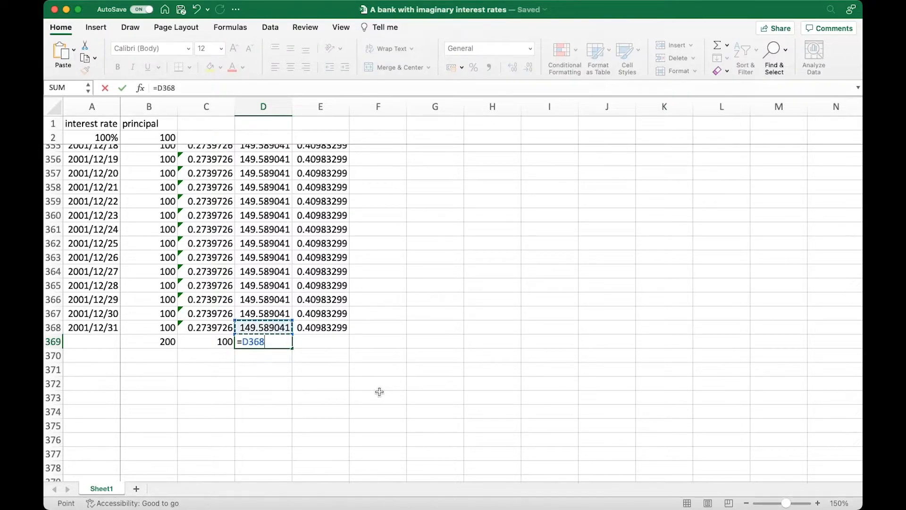
type("+sum")
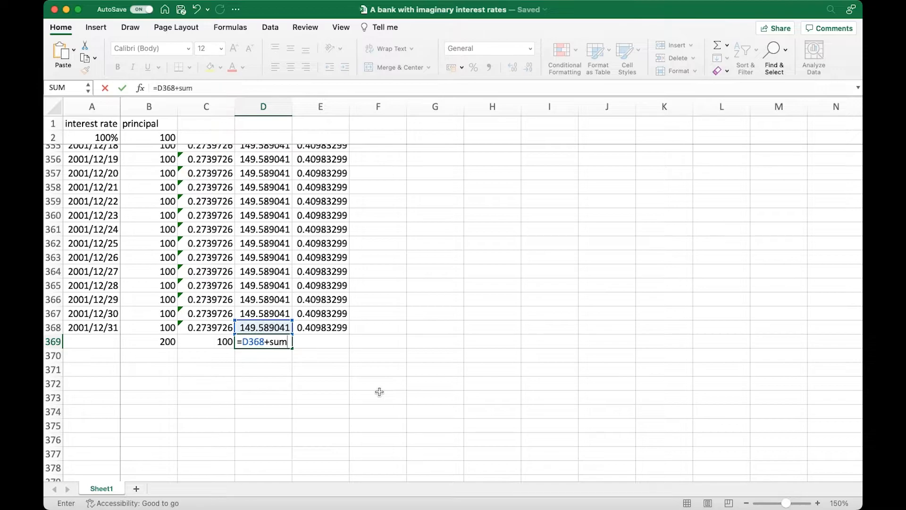
type("(e185:e3")
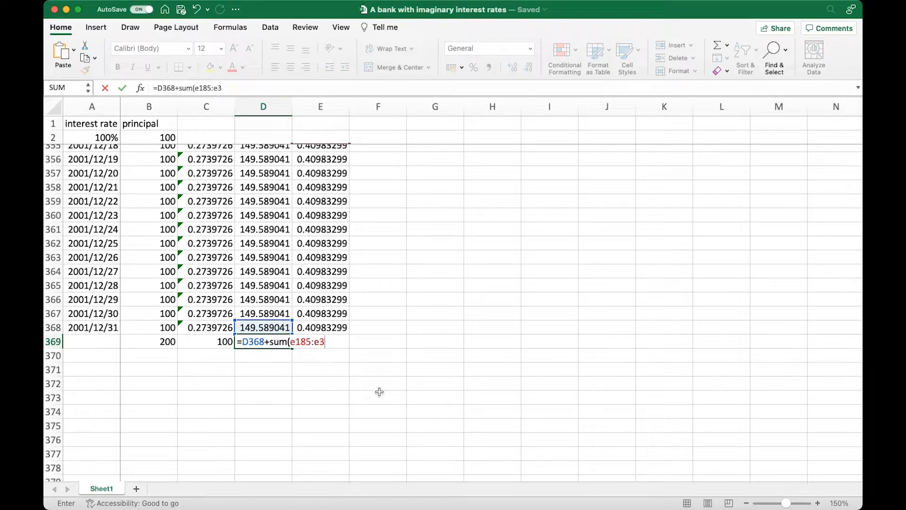
type("68)")
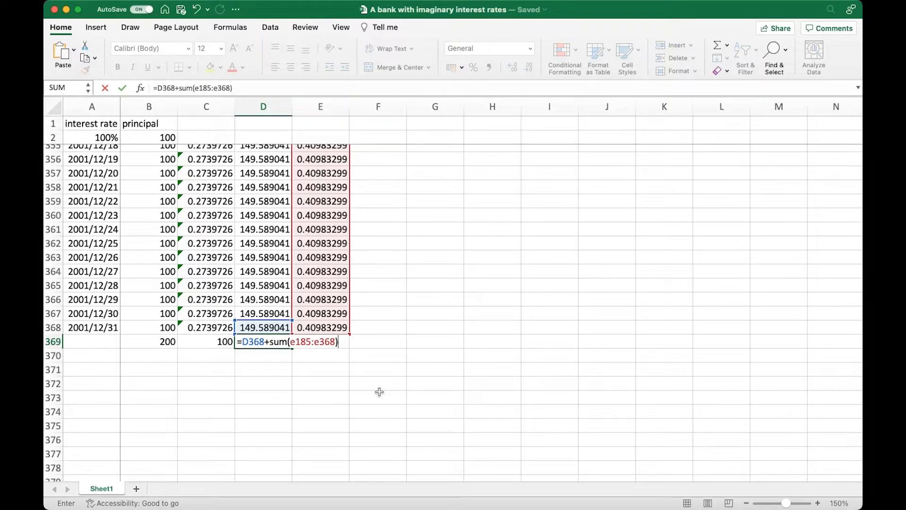
key("Return")
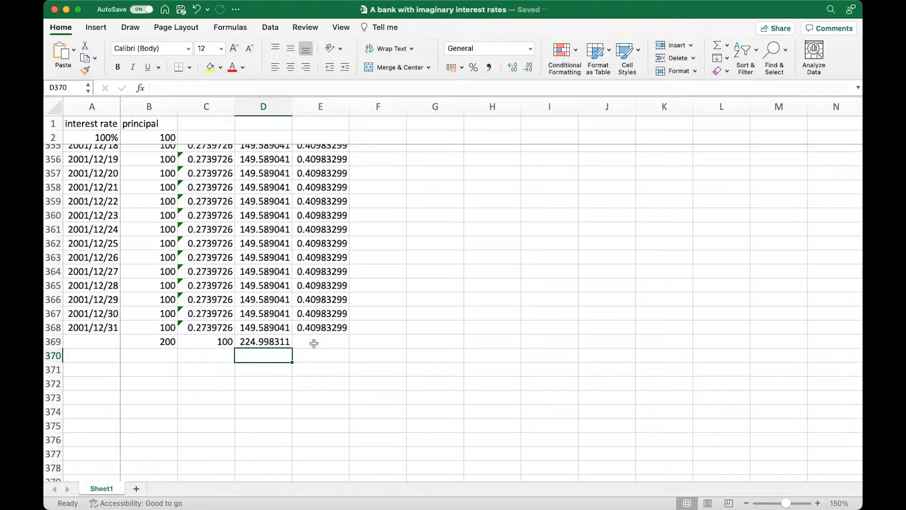
- Total the year's n=2 interest by entering =SUM(E4:E368) in E369, and check the formulas in E369 and D369
left_click(314, 343)
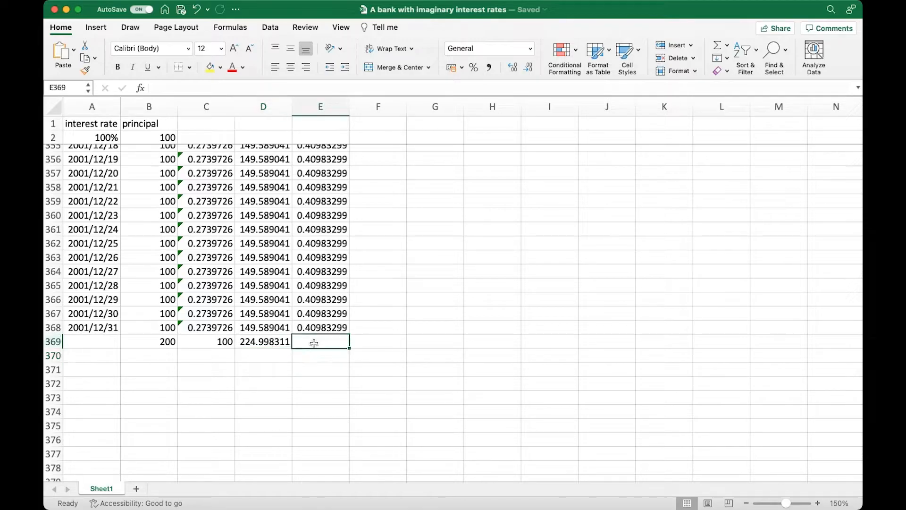
type("=sum")
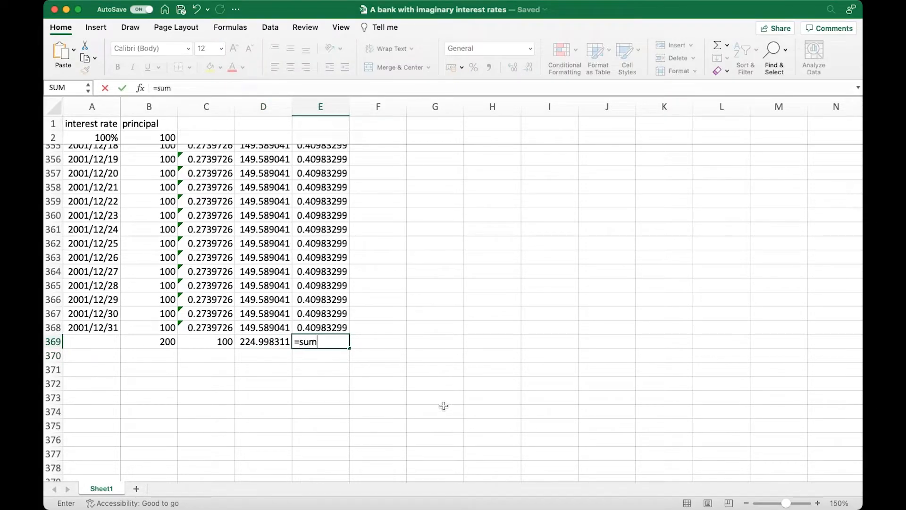
type("(e4:e368)")
key("Return")
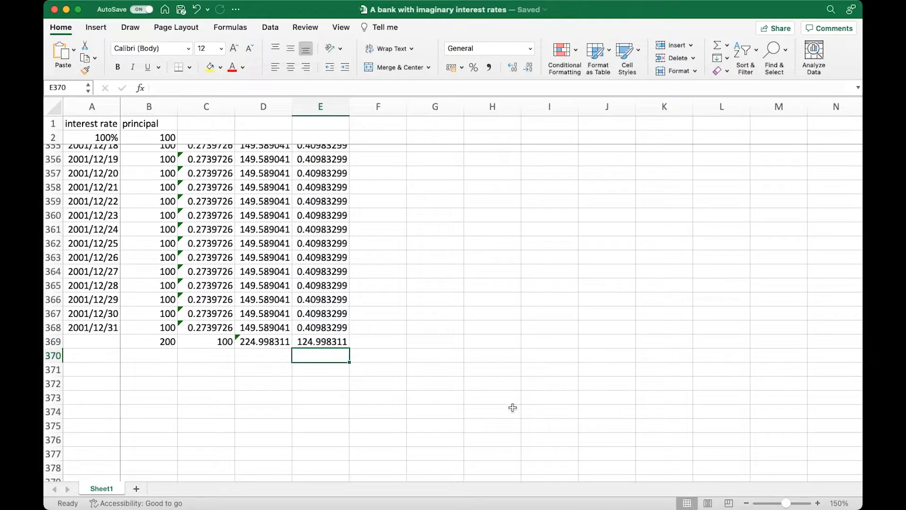
left_click(319, 342)
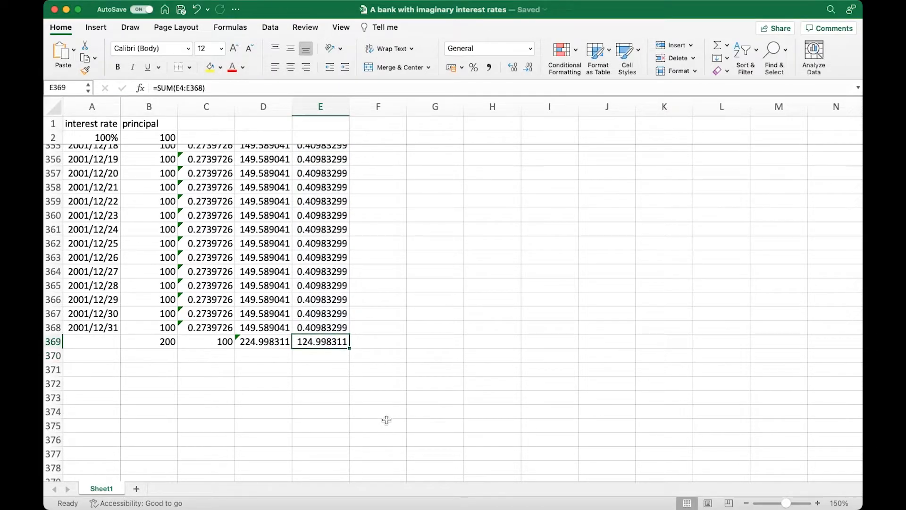
left_click(255, 345)
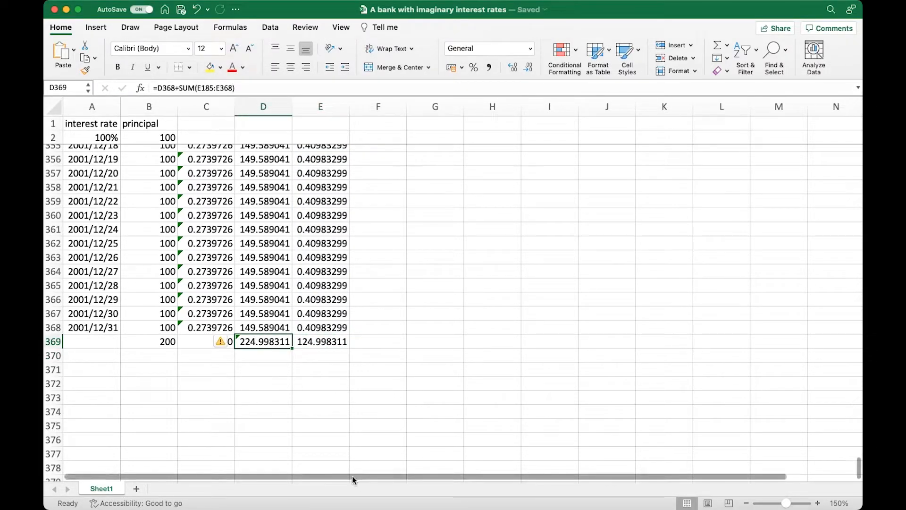
- Enter the compound interest formula =B2*(1+rate/2)^2 in D371 and compare it with the balance in D369
left_click(277, 372)
type("=")
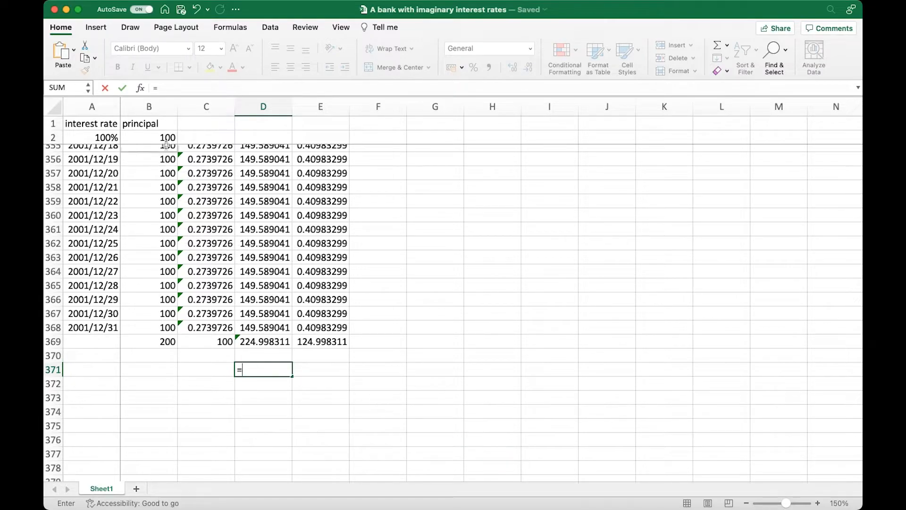
left_click(151, 136)
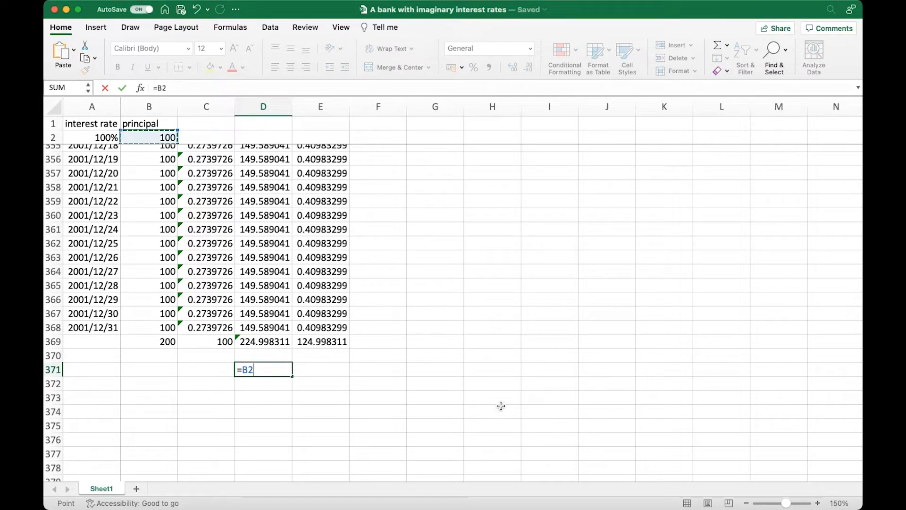
type("*(1+rate")
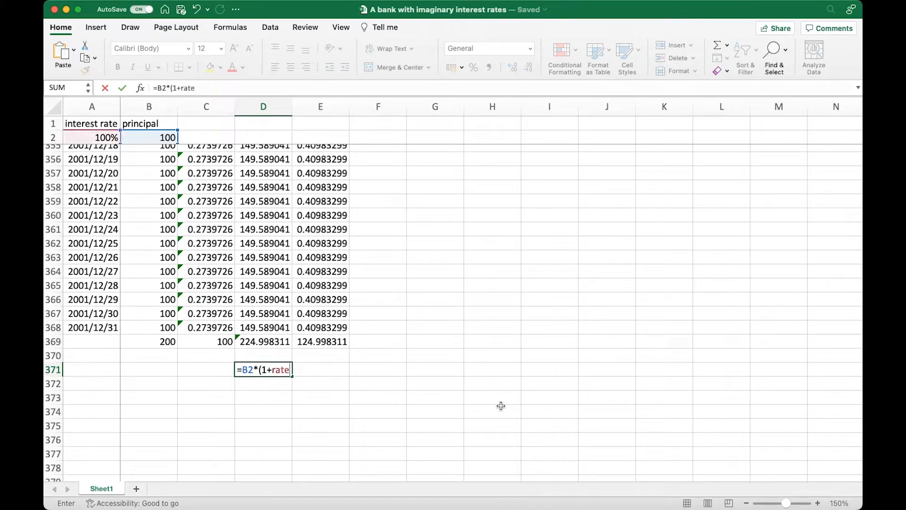
type("/2)^2")
key("Return")
left_click(271, 371)
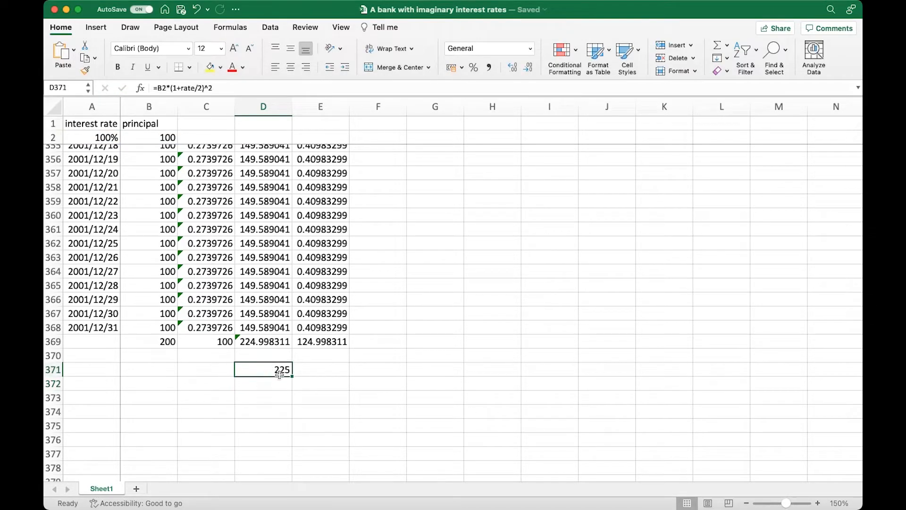
left_click(257, 345)
left_click(274, 371)
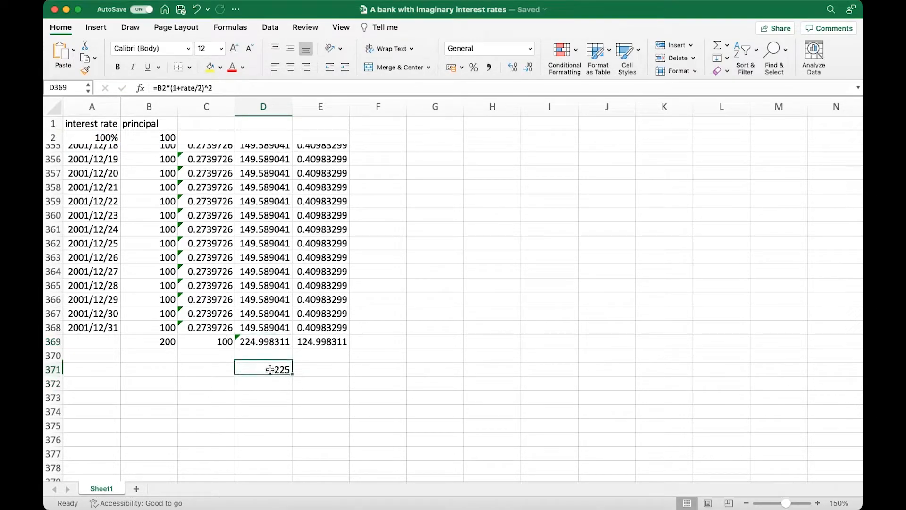
- Calculate the exact half-year length in days by entering =365/2 in D373
left_click(266, 399)
type("=365/2")
key("Return")
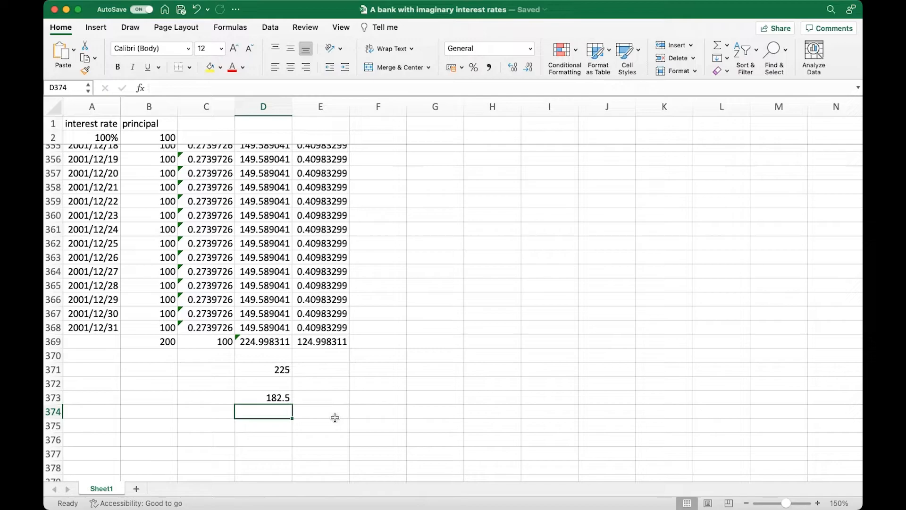
- Label G3 as n=3 and link F4 to the principal with =B2
scroll(434, 153, "up", 20)
left_click(434, 154)
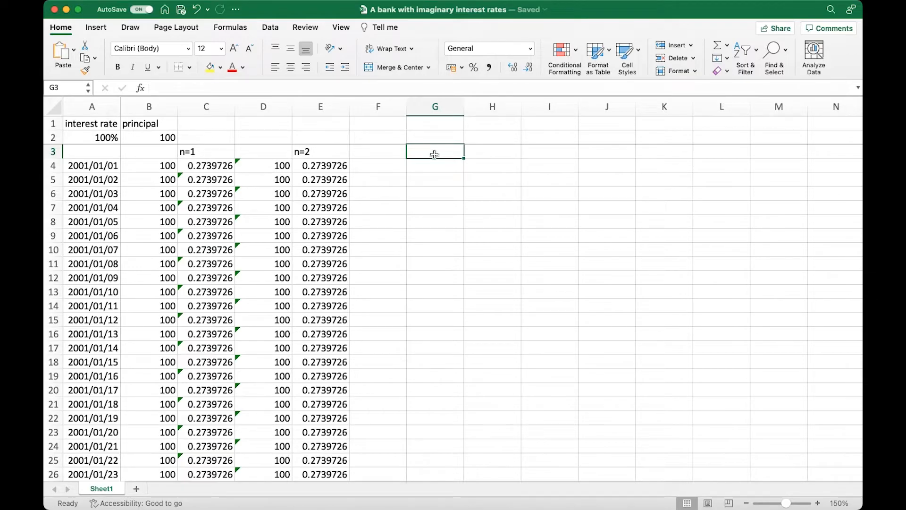
type("n")
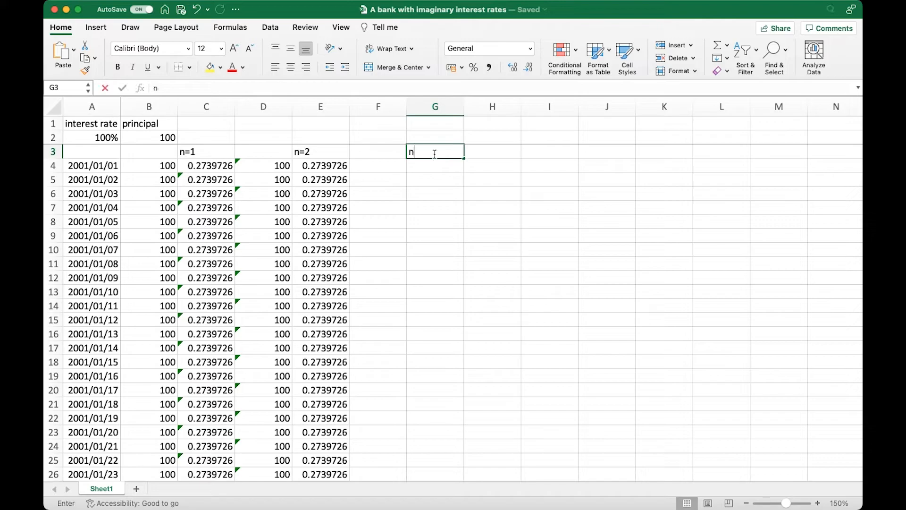
type("=3")
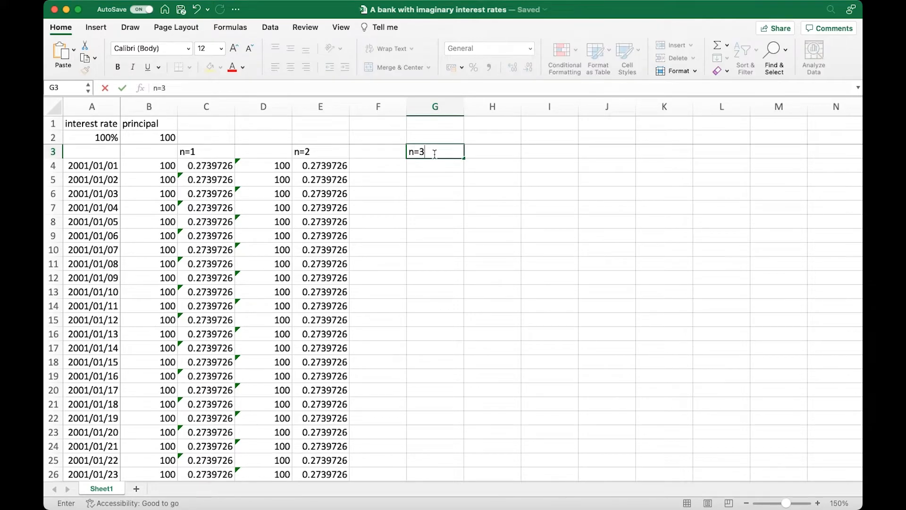
key("Return")
left_click(372, 167)
type("=")
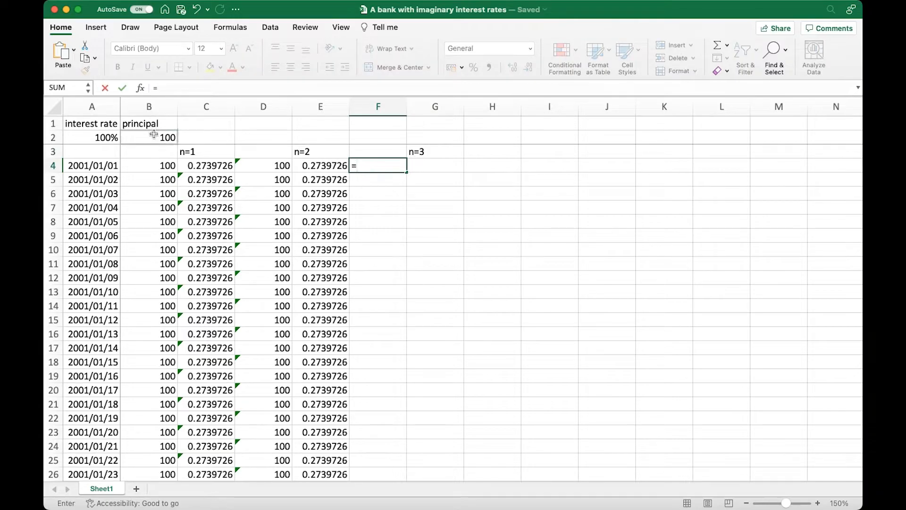
left_click(154, 133)
key("Return")
- Enter the daily interest formula =F4*rate*1/365 in G4
left_click(423, 167)
type("=")
left_click(399, 166)
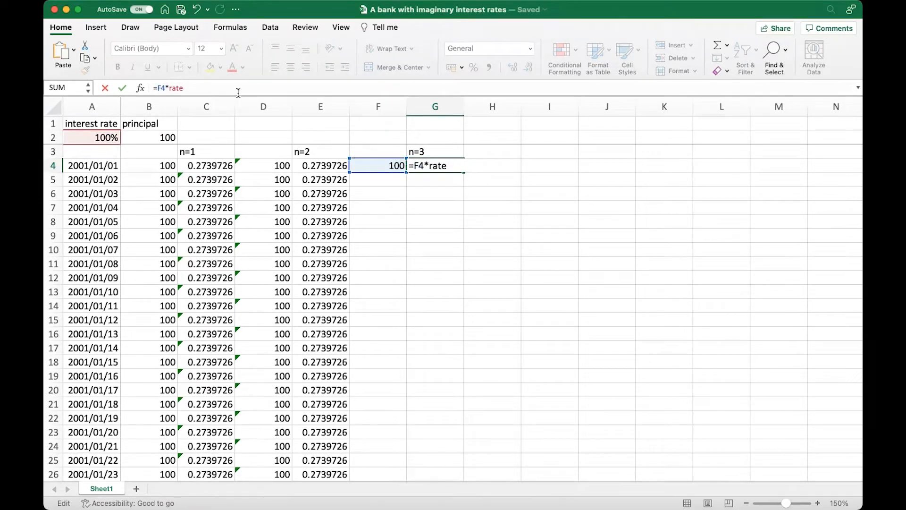
type("*1/365")
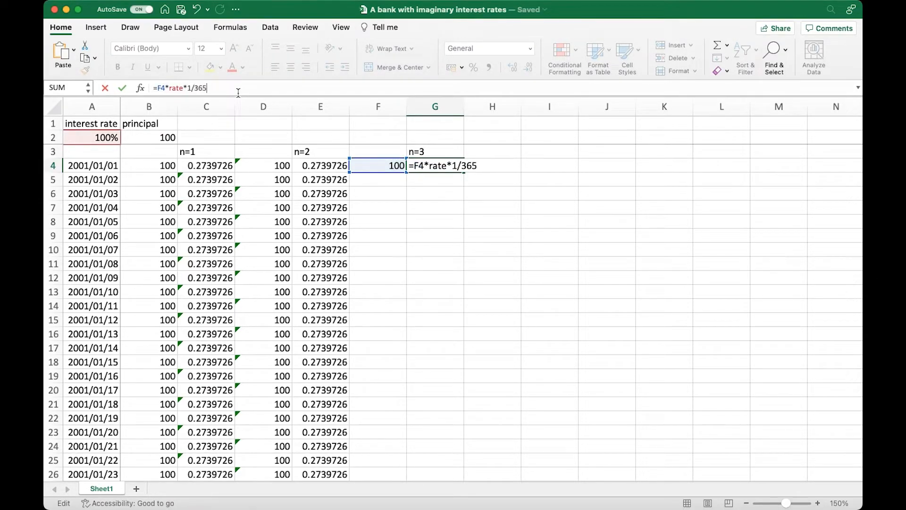
key("Return")
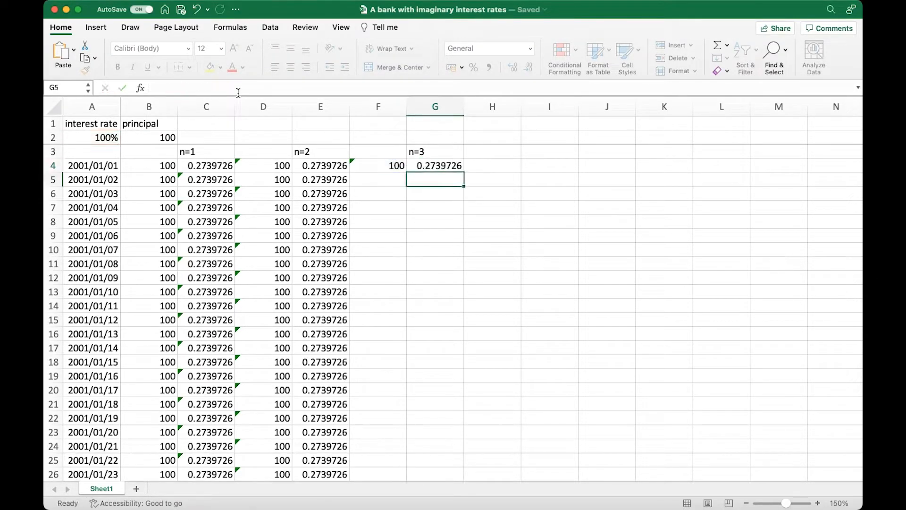
- Carry the n=3 principal down column F by entering =F4 in F5 and filling it to the end of the year
left_click(378, 165)
double_click(406, 172)
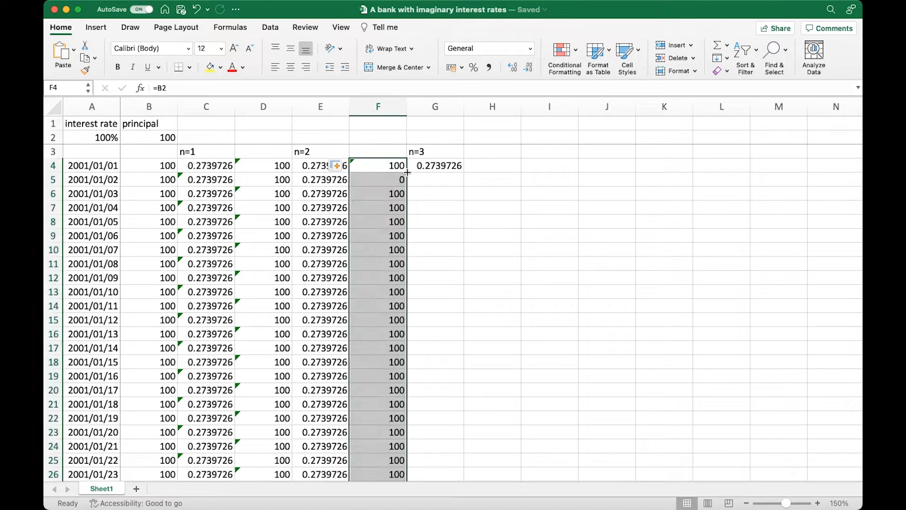
left_click(388, 178)
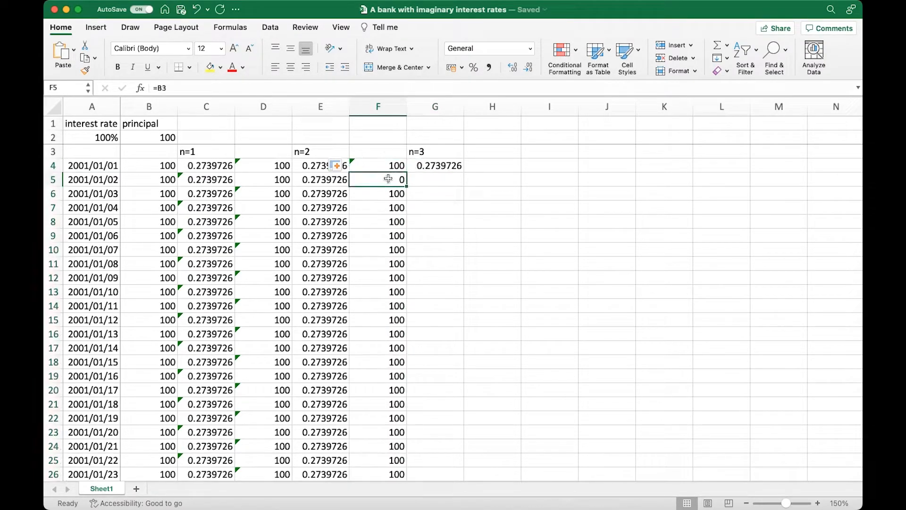
type("=")
key("Up")
key("Return")
left_click(387, 179)
double_click(407, 186)
- Fill the daily interest formula from G4 down column G for all dates
left_click(438, 169)
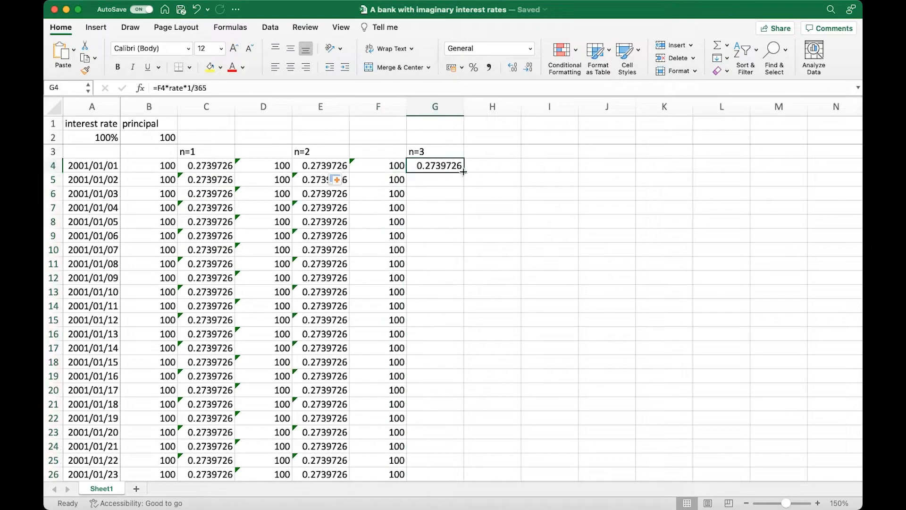
double_click(464, 172)
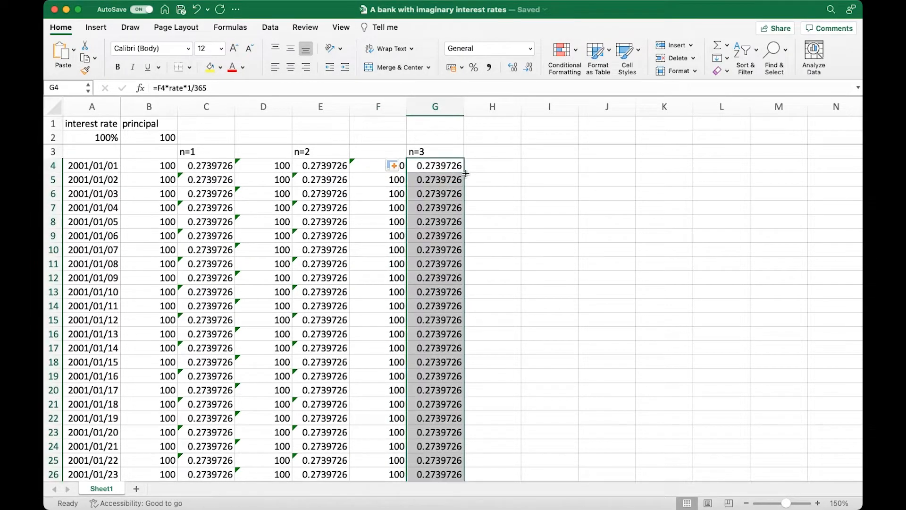
left_click(427, 153)
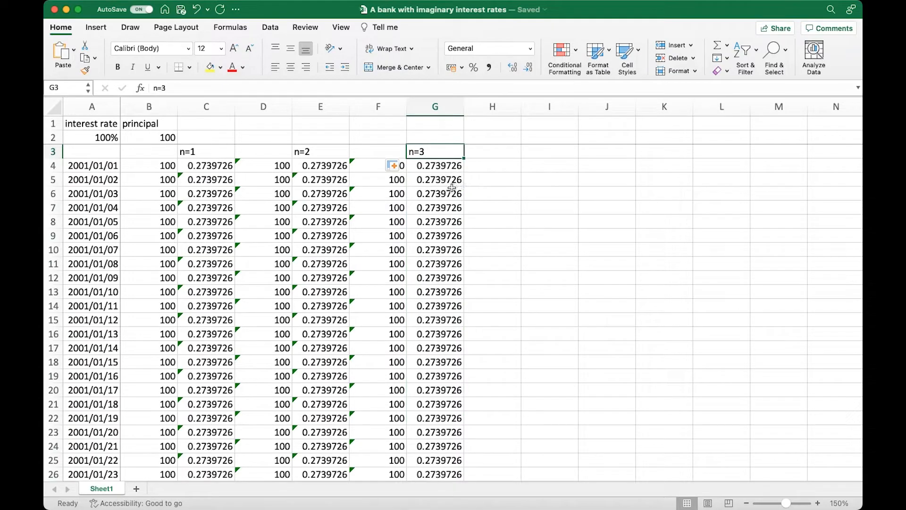
- Credit the first four months' interest on 2001/05/01 by entering =F123+SUM(G4:G123) in F124
scroll(452, 188, "down", 20)
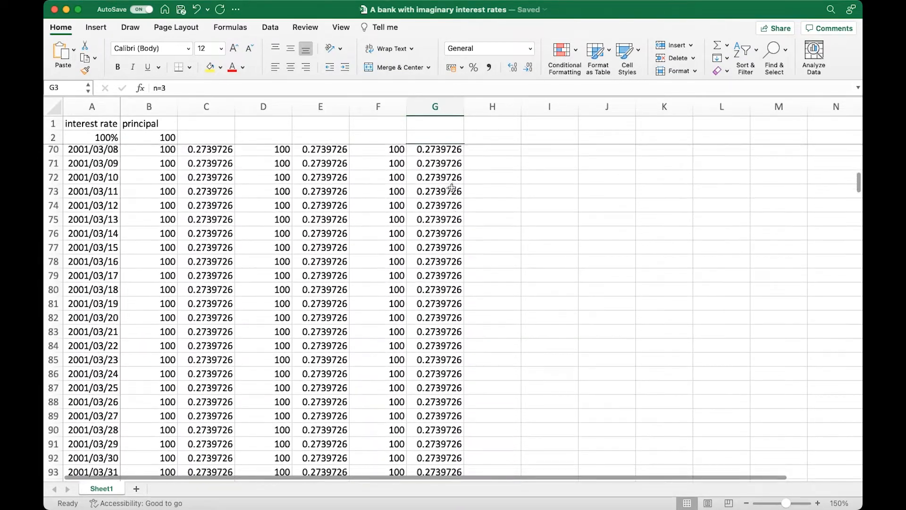
scroll(317, 271, "down", 7)
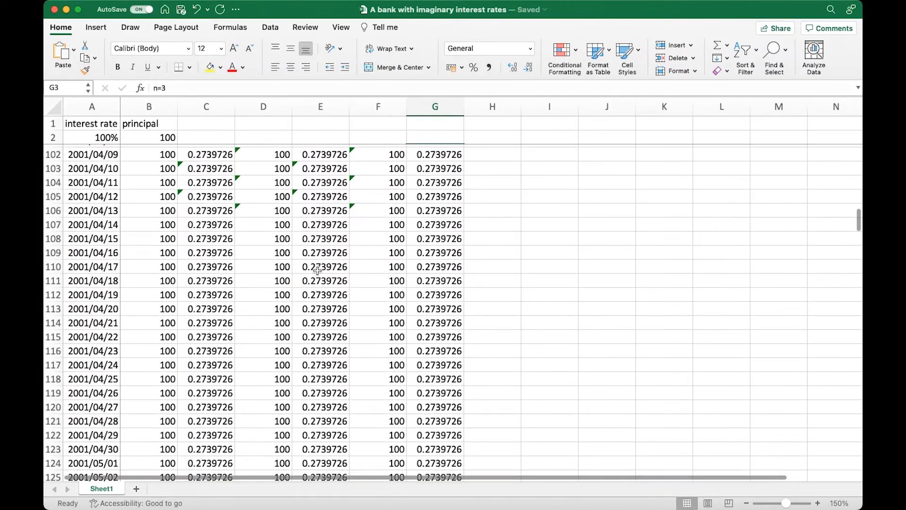
scroll(317, 270, "down", 2)
left_click(89, 341)
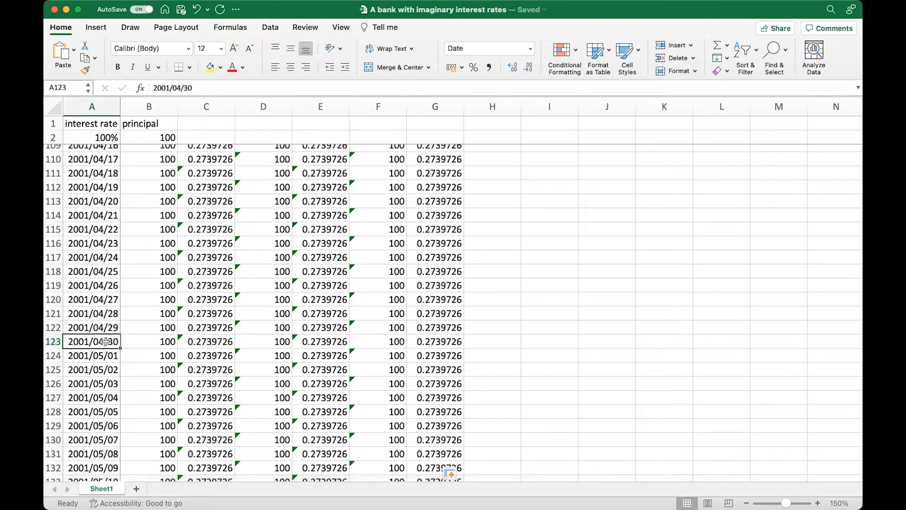
left_click(379, 358)
type("=")
key("Up")
type("+sum(g")
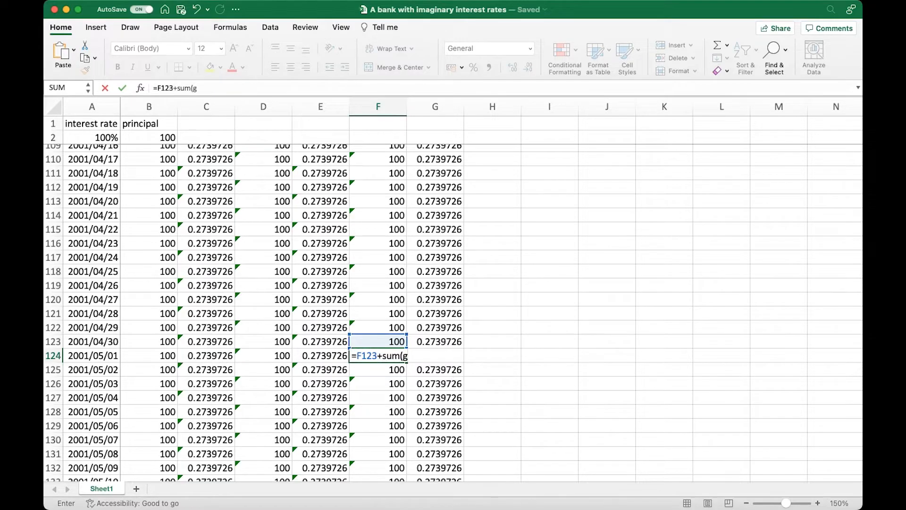
type("4:g123)")
key("Return")
left_click(385, 358)
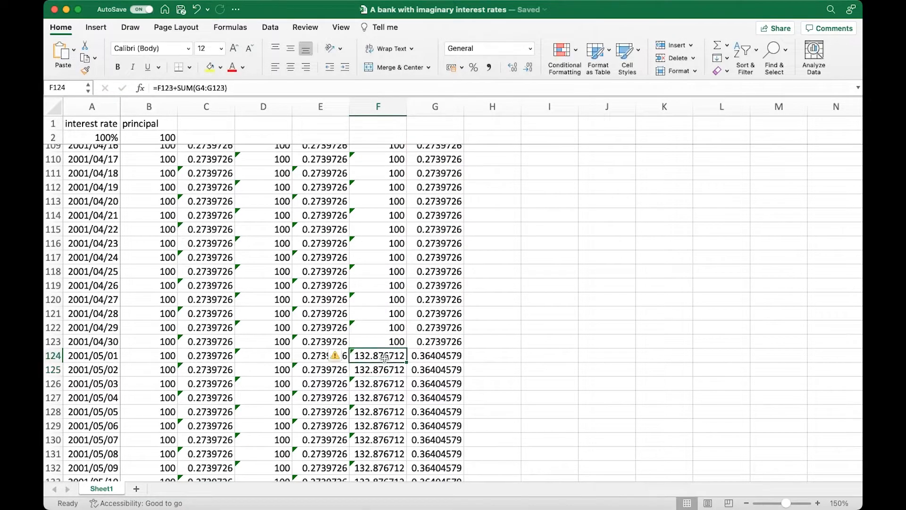
left_click(387, 370)
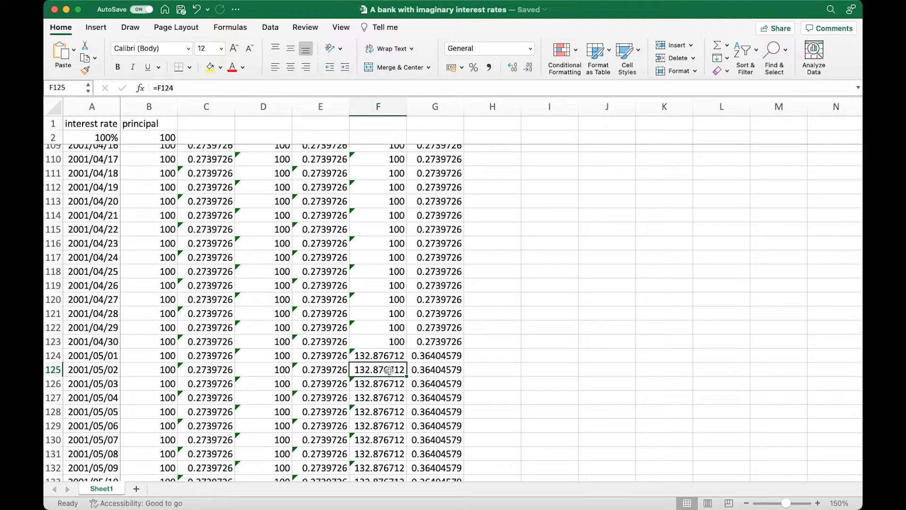
- Credit the second four months' interest on 2001/09/01 by entering =F246+SUM(G124:G246) in F247
scroll(388, 370, "down", 10)
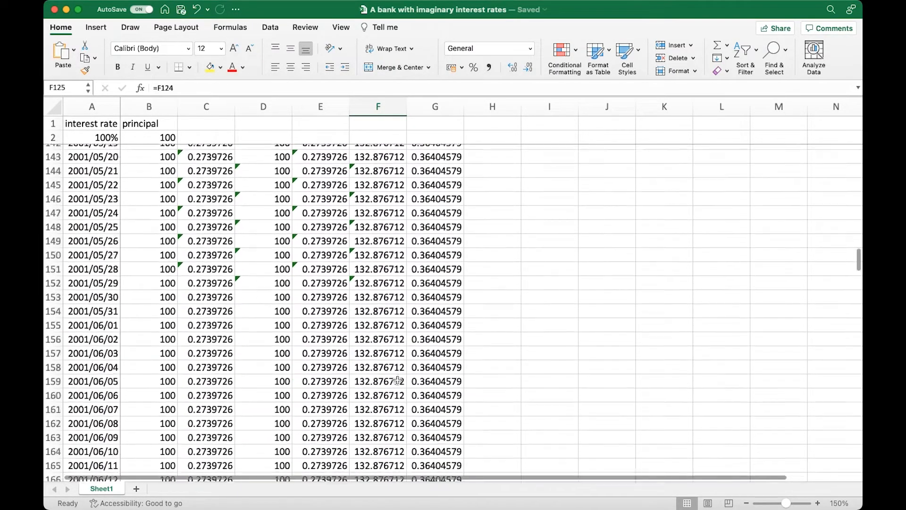
scroll(398, 379, "down", 15)
scroll(398, 379, "up", 20)
scroll(387, 373, "down", 20)
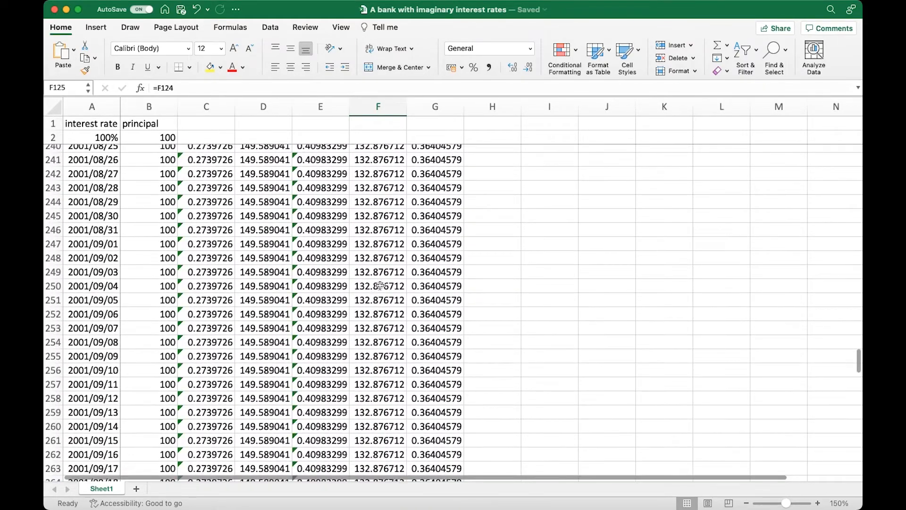
left_click(378, 243)
type("=")
key("Up")
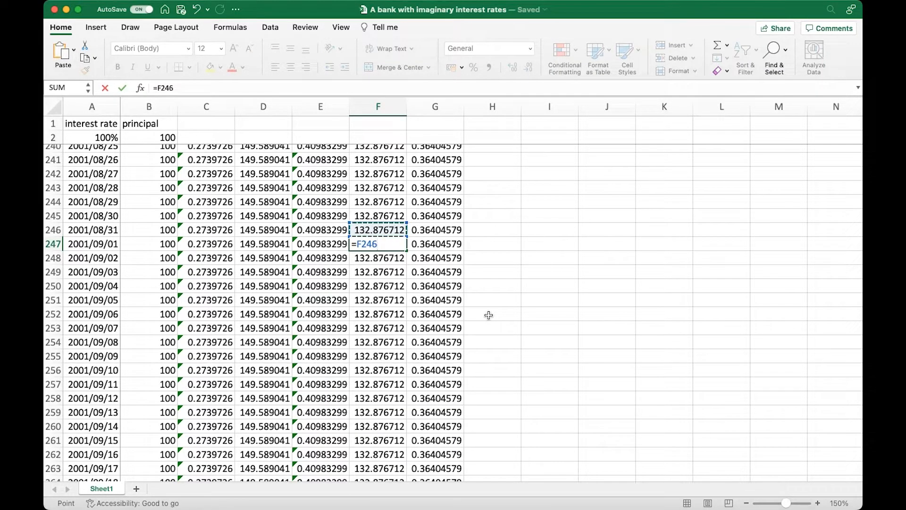
type("+sum(g1")
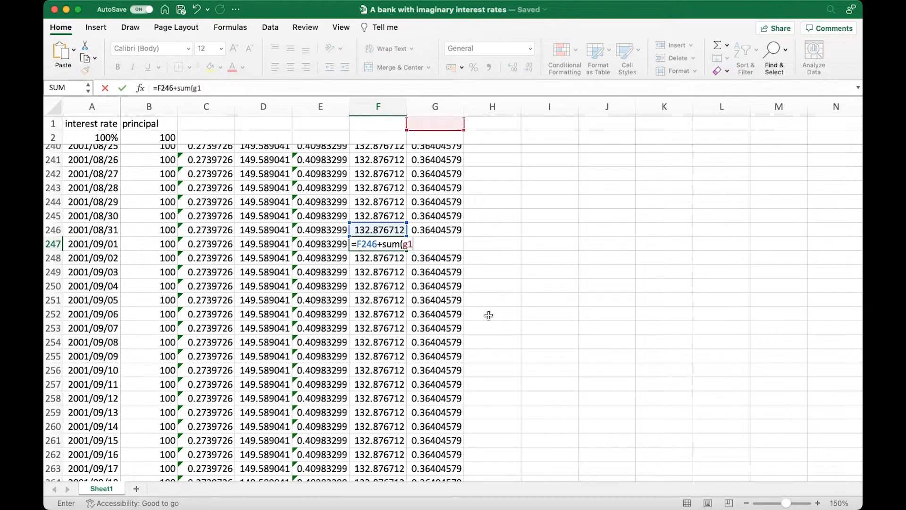
type("24:")
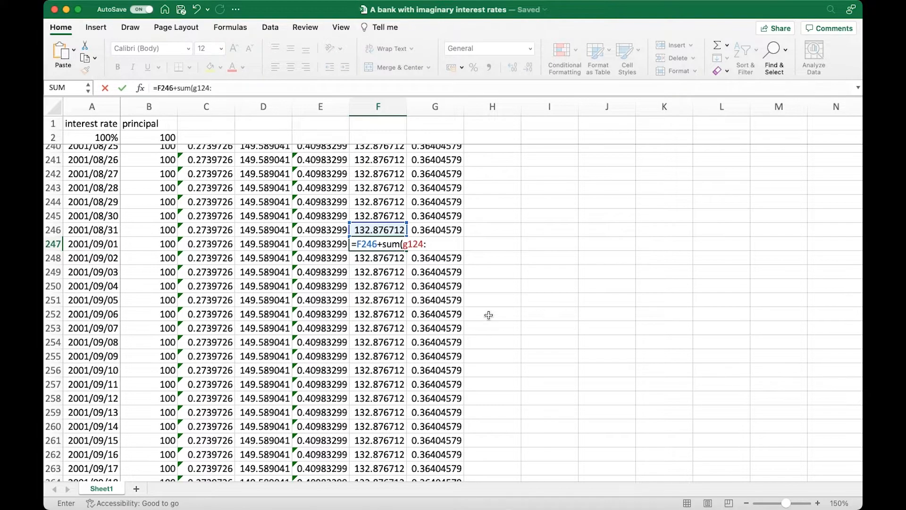
double_click(372, 244)
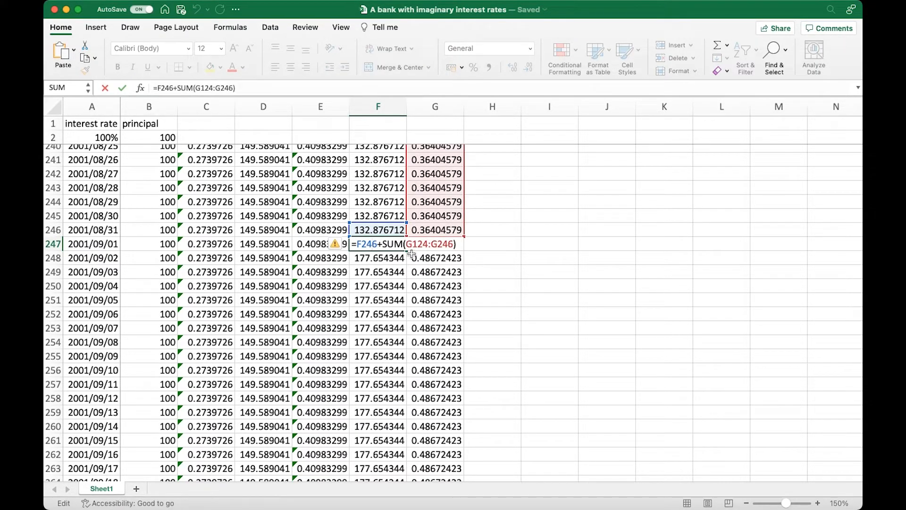
key("Escape")
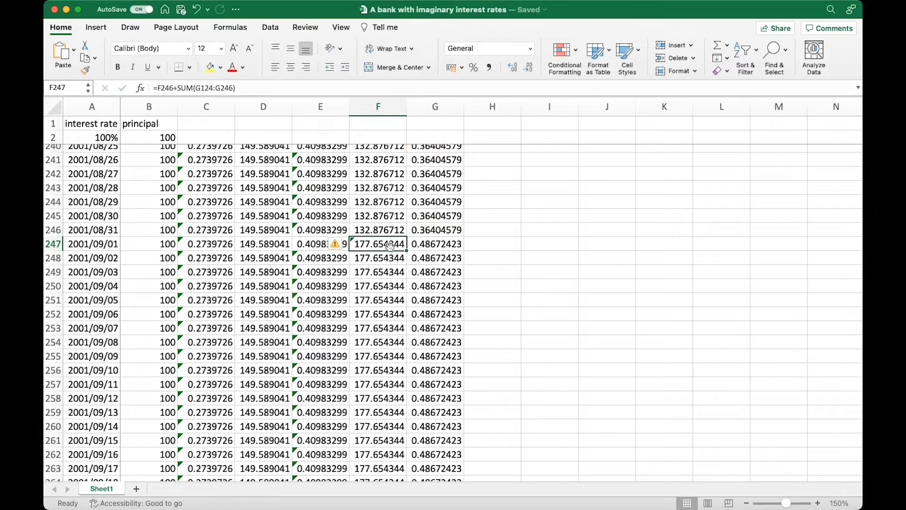
- Compute the n=3 year-end balance below the last date by entering =F368+SUM(G247:G368) in F369
scroll(390, 247, "up", 2)
scroll(390, 247, "down", 10)
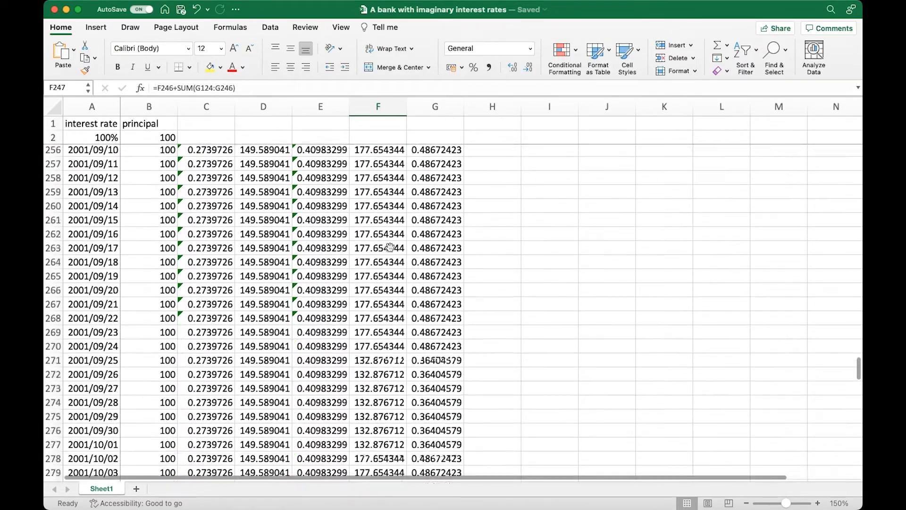
scroll(390, 247, "down", 11)
left_click(401, 267)
type("=")
key("Up")
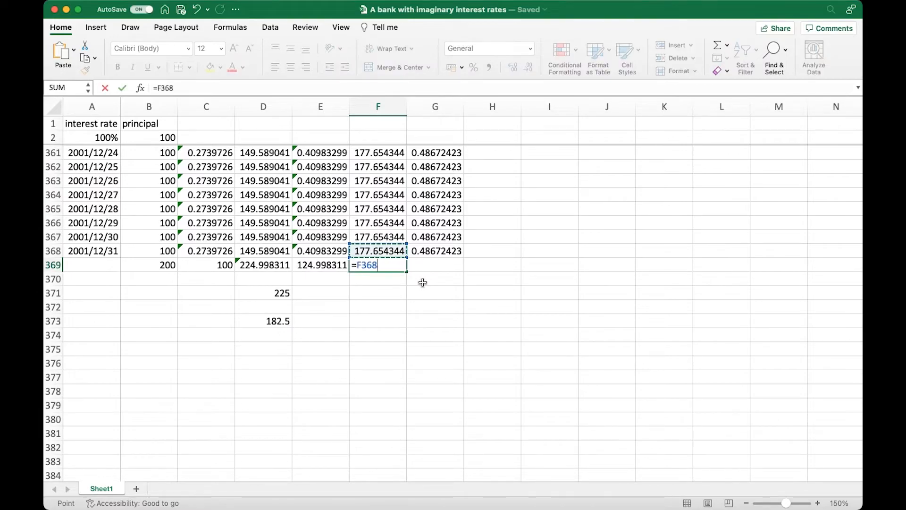
type("+sum*g2")
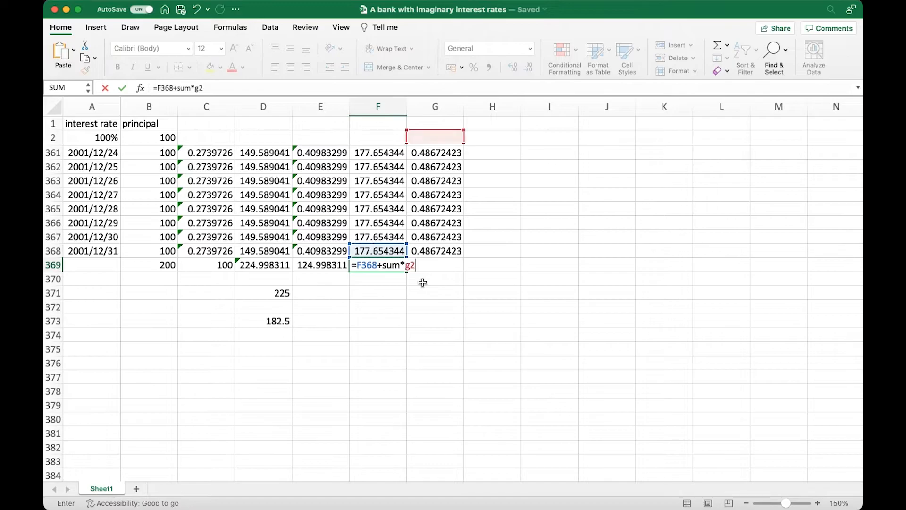
type("47:3680")
key("BackSpace")
type(")")
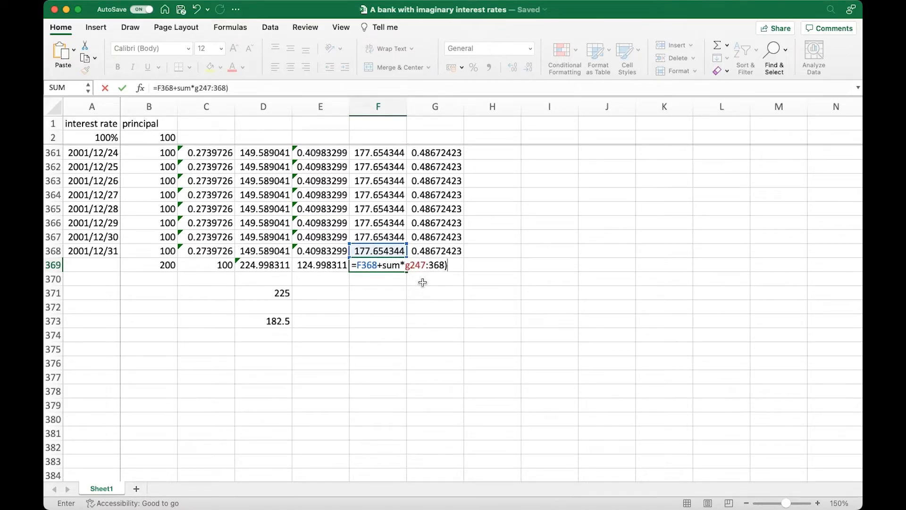
left_click(193, 87)
key("BackSpace")
type("(")
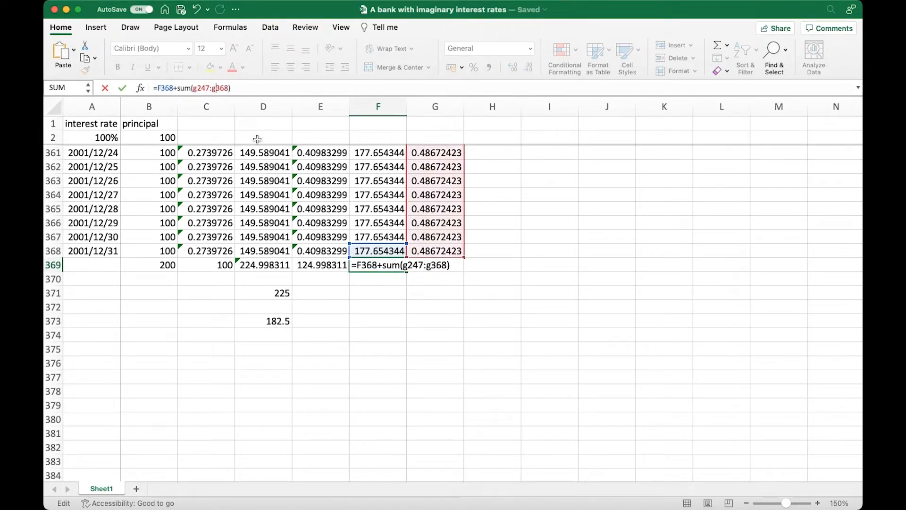
key("Return")
left_click(372, 265)
- Total the n=3 interest for the whole year with =SUM(G4:G368) in G369
left_click(444, 265)
type("=sum(")
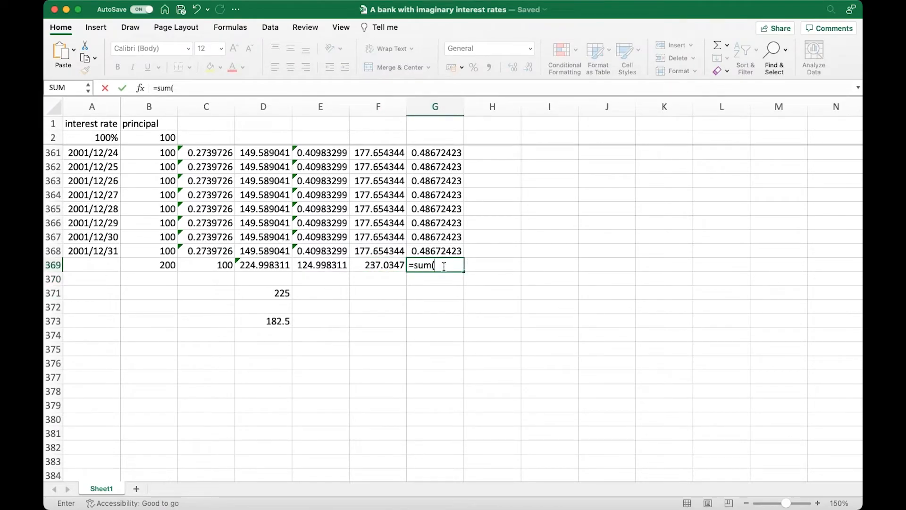
type("g4:g368)")
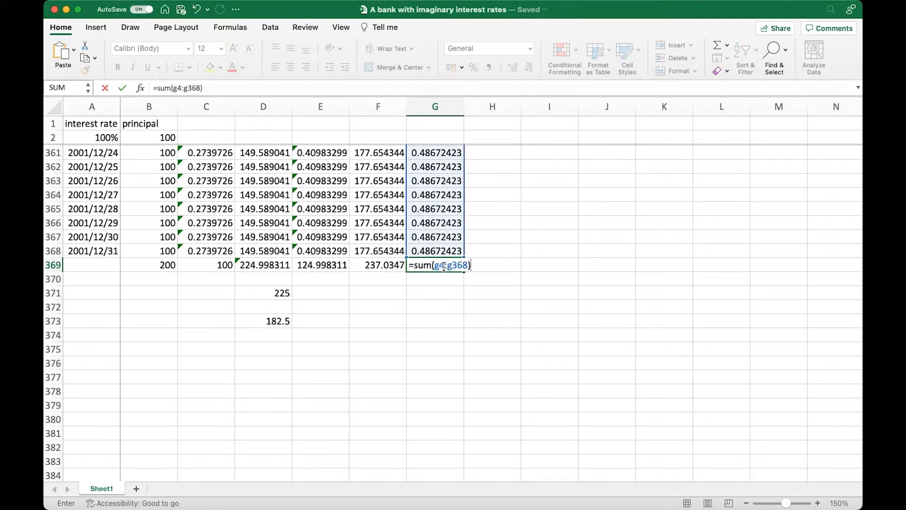
key("Return")
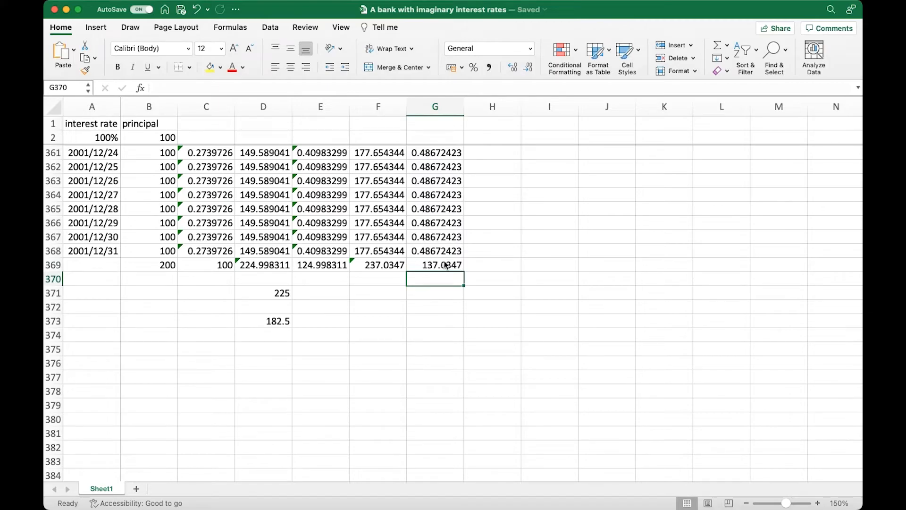
left_click(445, 265)
left_click(378, 267)
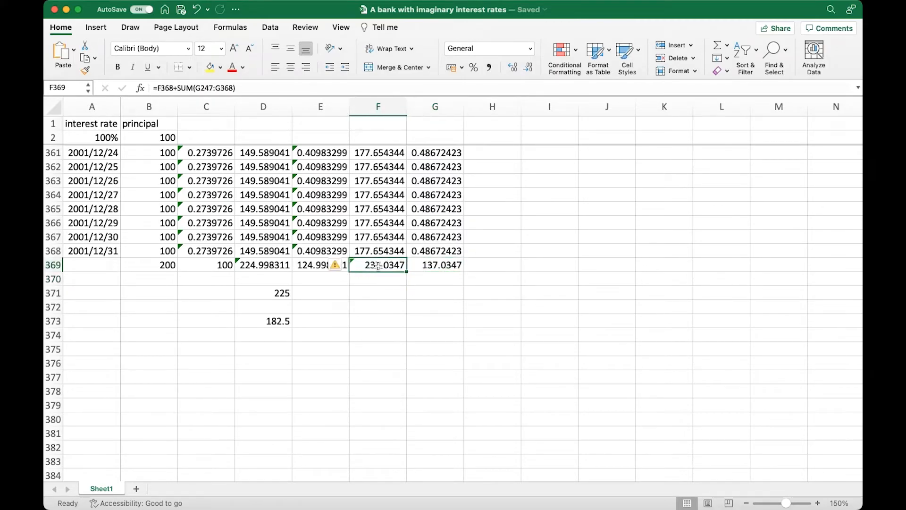
- Enter the compound interest formula =B2*(1+rate/3)^3 in F371 for comparison with the n=3 balance
left_click(378, 293)
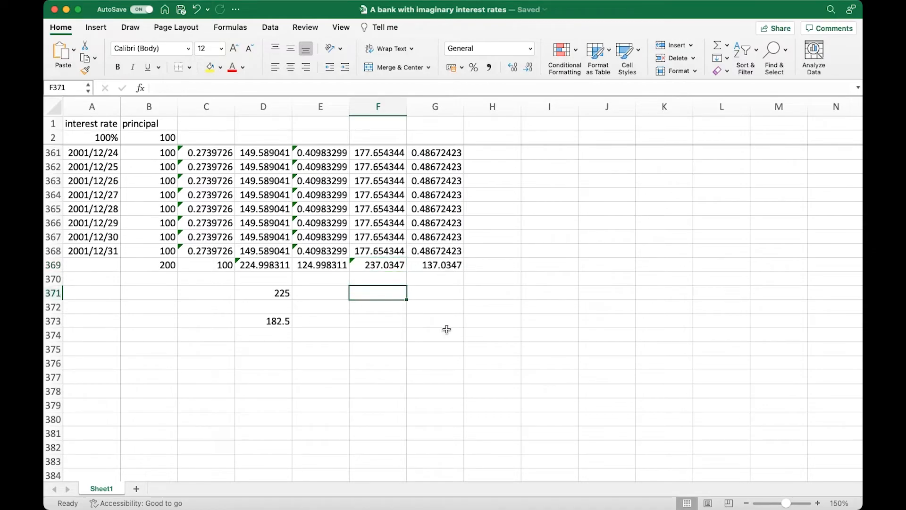
type("=")
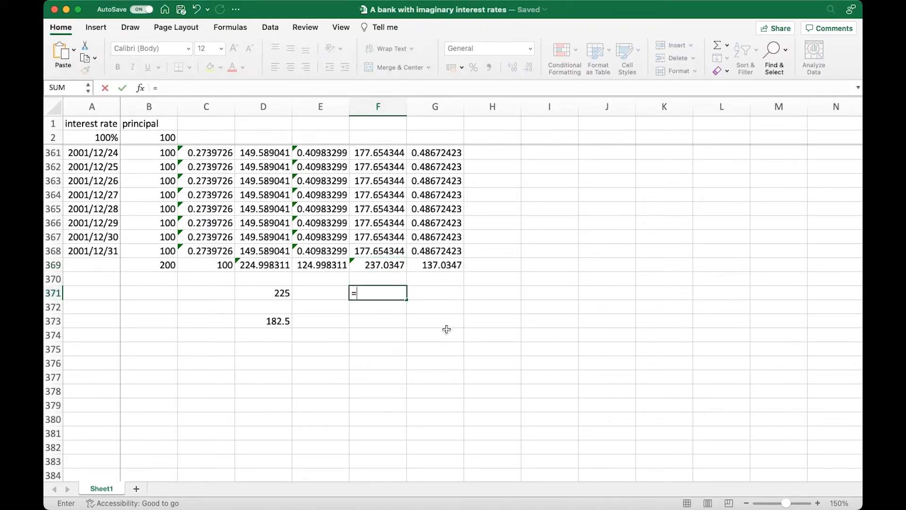
left_click(163, 138)
type("*(")
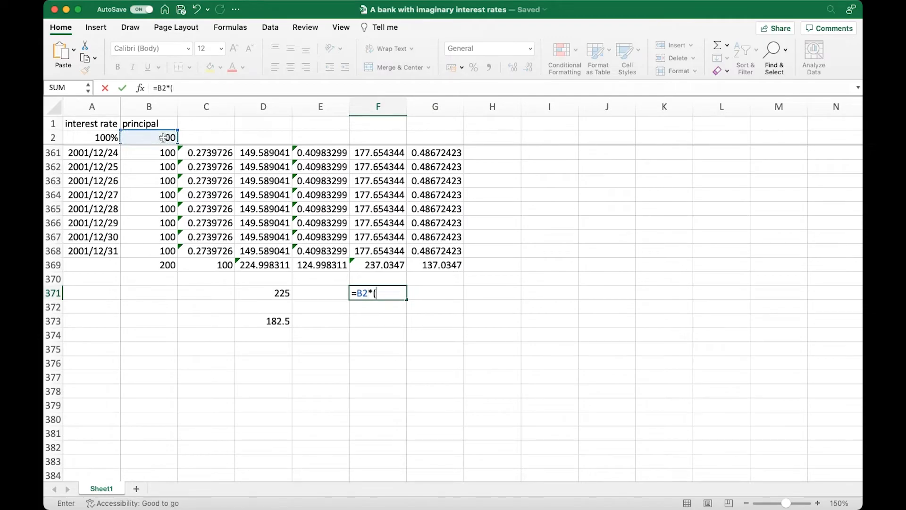
type("1+rate/3)^")
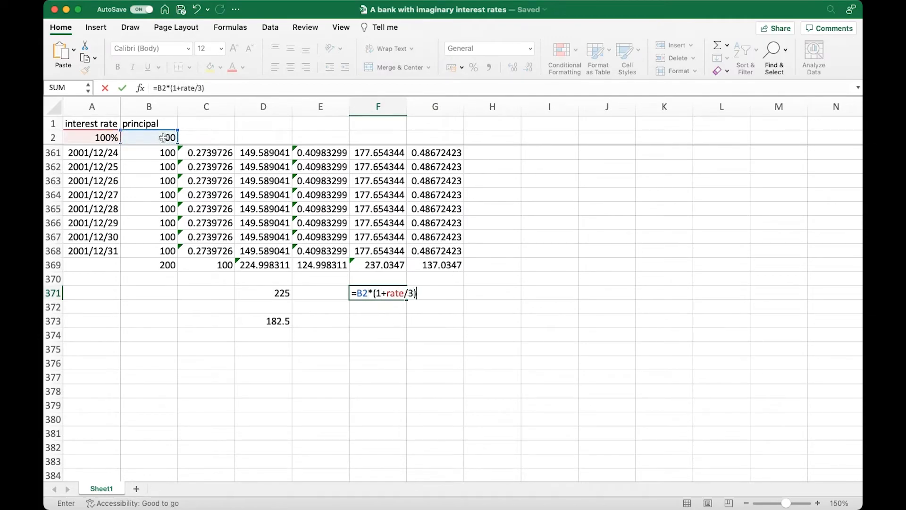
type("3")
key("Return")
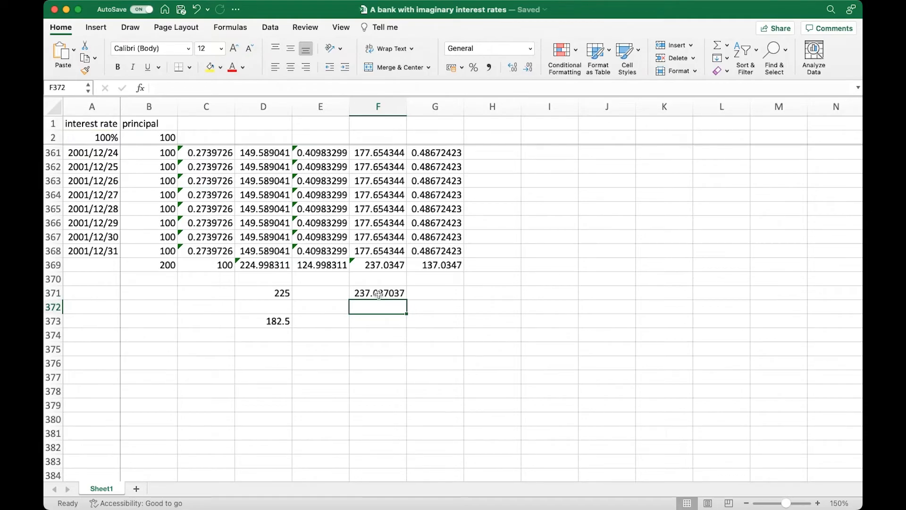
- Calculate the balance for daily compounding with =B2*(1+rate/365)^365 in H371
left_click(493, 293)
type("=")
left_click(167, 137)
type("*")
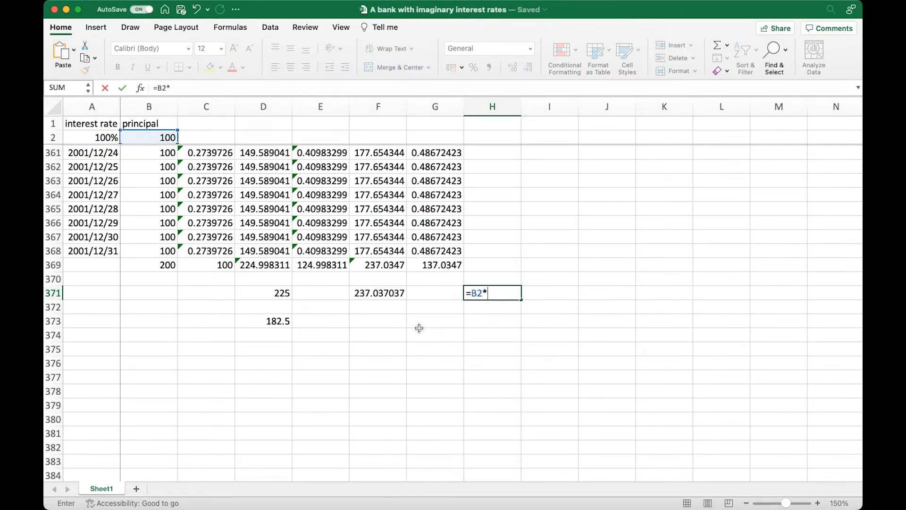
type("(1+rate/36")
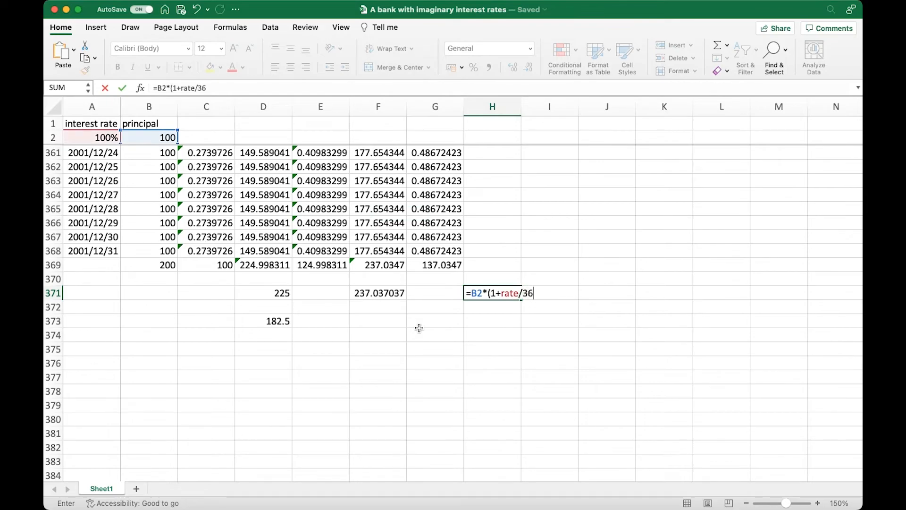
type("5)^365")
key("Return")
left_click(497, 295)
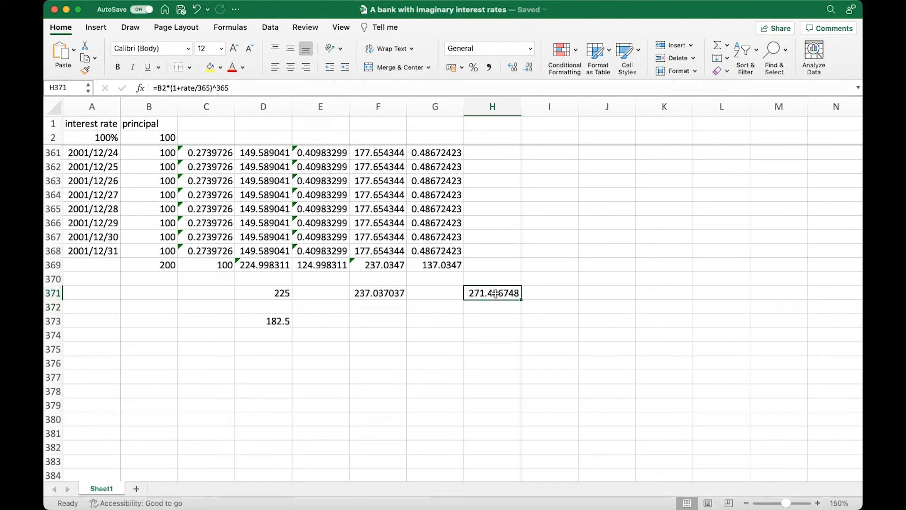
- Calculate the continuously compounded balance with =B2*EXP(rate*1) in J371
left_click(608, 296)
type("=")
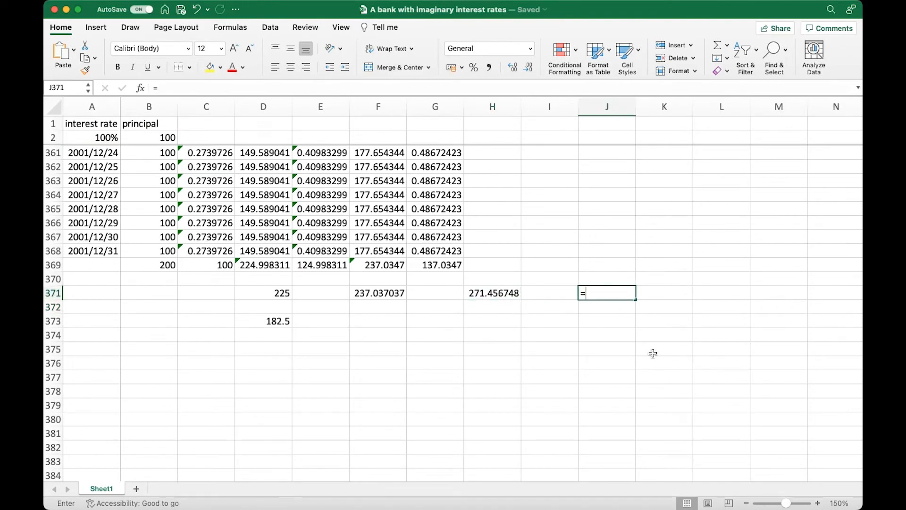
type("1*e")
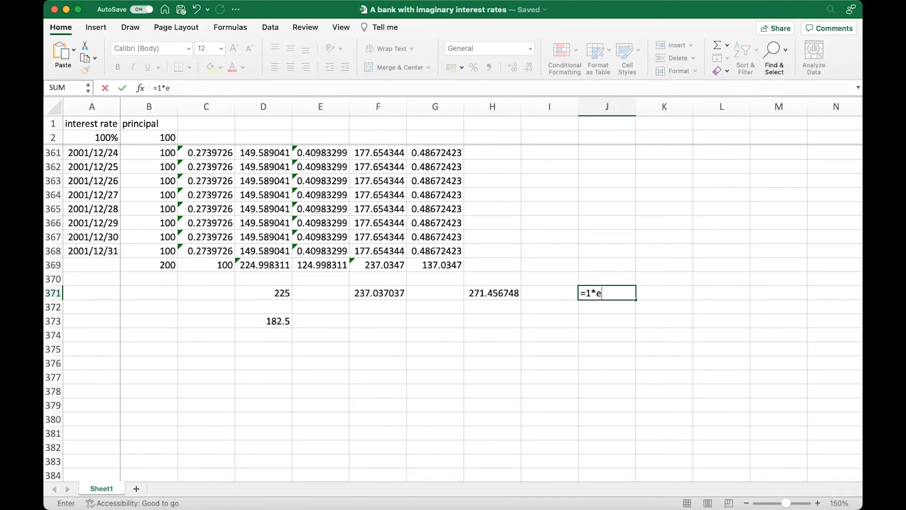
type("xp(ra")
key("BackSpace")
key("BackSpace")
key("BackSpace")
key("BackSpace")
key("BackSpace")
key("BackSpace")
key("BackSpace")
key("BackSpace")
left_click(150, 137)
type("*exp")
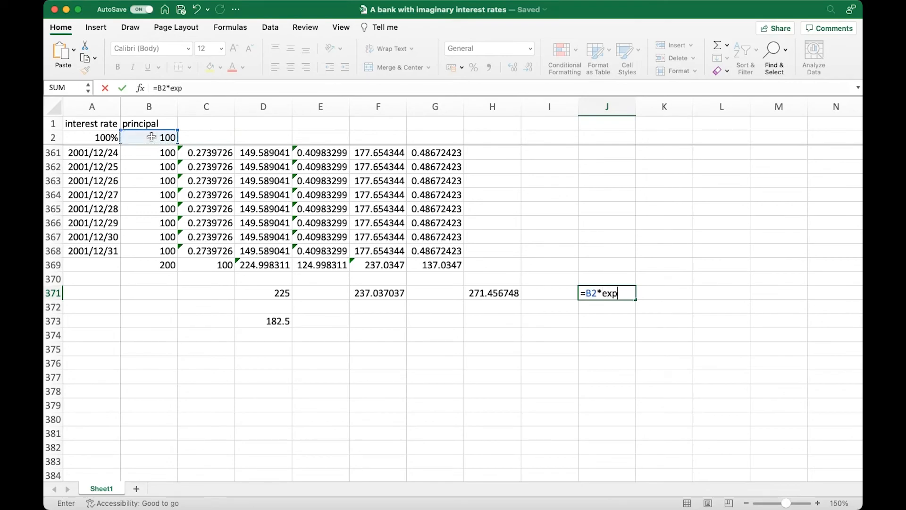
type("(rate*1)")
key("Return")
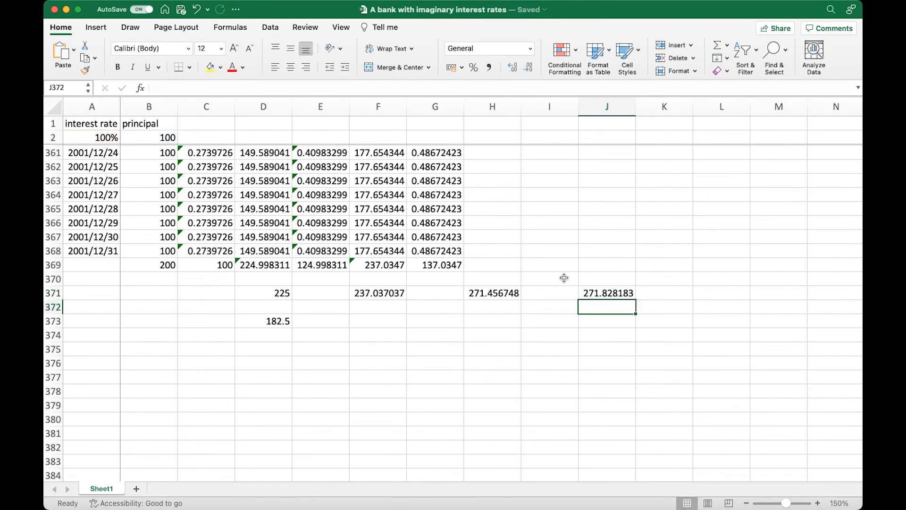
left_click(604, 293)
- Enter =EXP(1) in J373 to compare the value of e with the continuous balance, and save the workbook
left_click(599, 323)
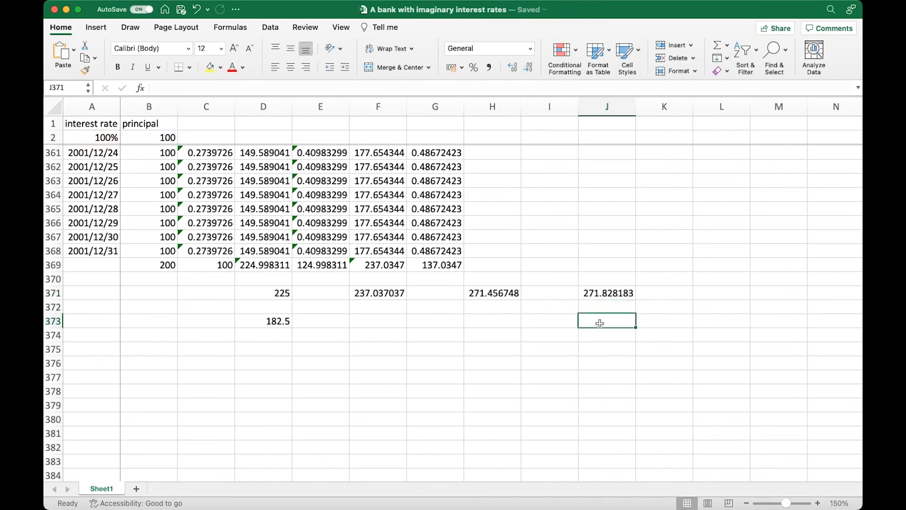
type("=exp(1")
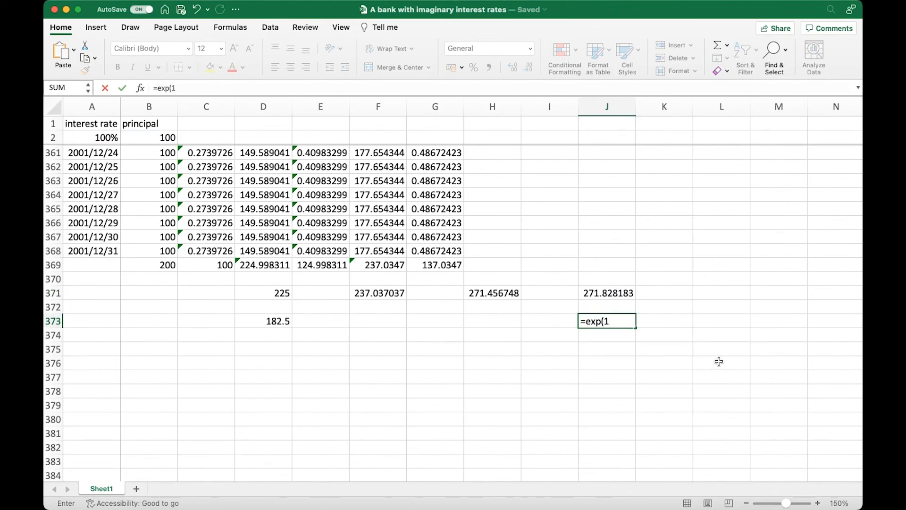
key("Return")
left_click(607, 323)
left_click(599, 293)
left_click(565, 321)
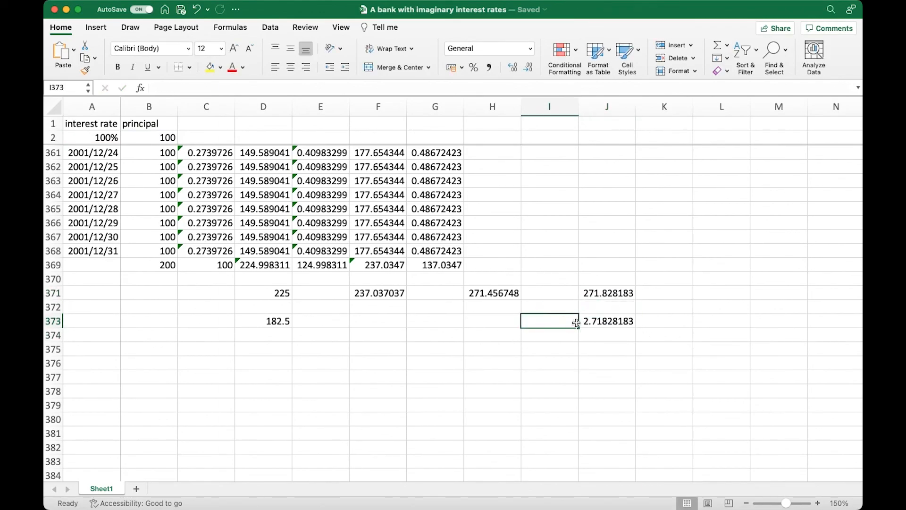
left_click(181, 10)
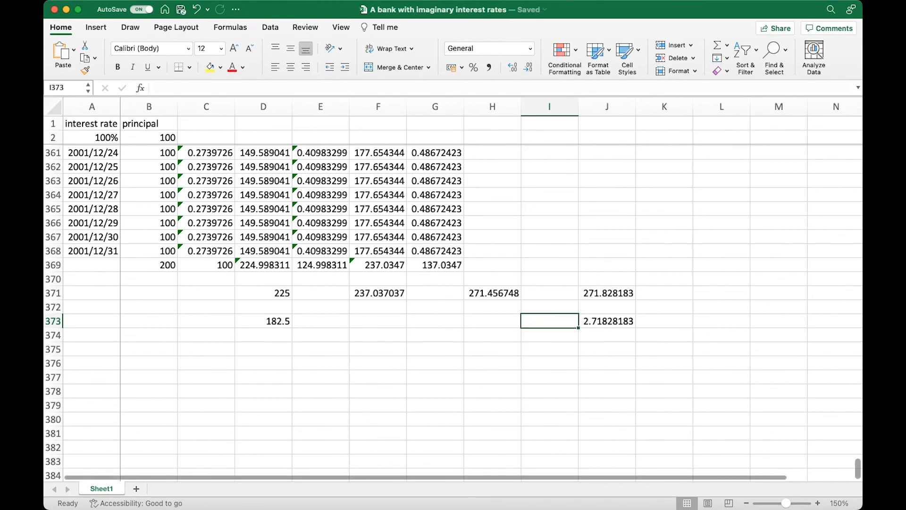